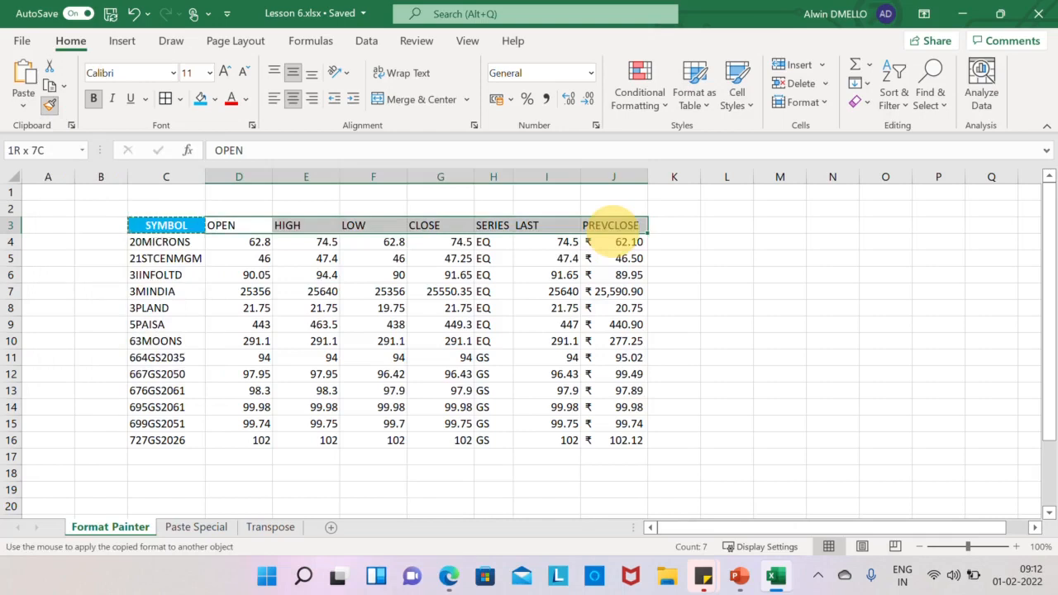
Step: Apply the SYMBOL header's formatting to the remaining headers in D3:J3 with Format Painter
drag(612, 225, 611, 225)
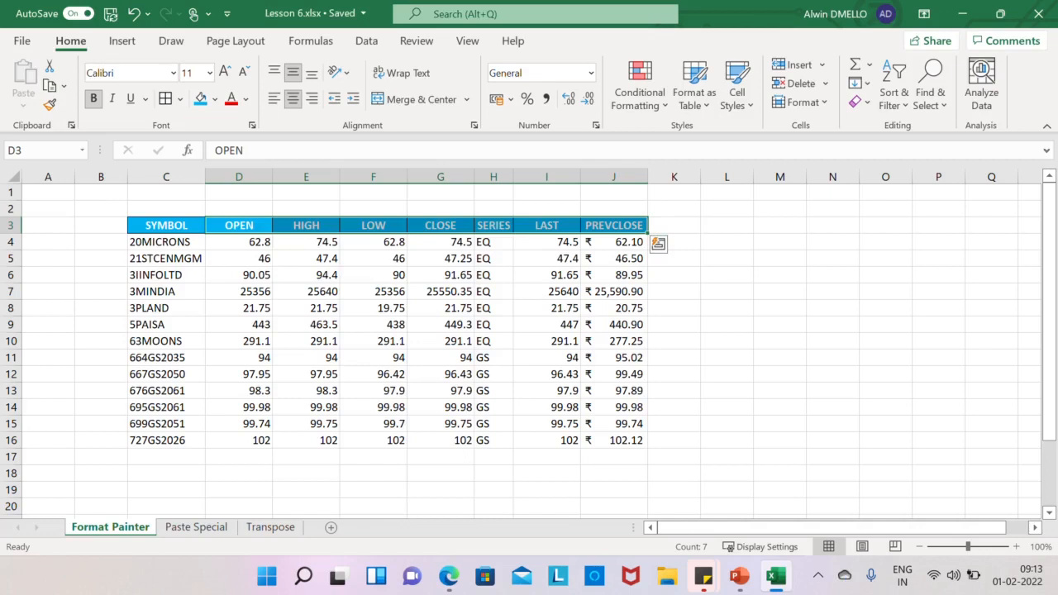
click(613, 225)
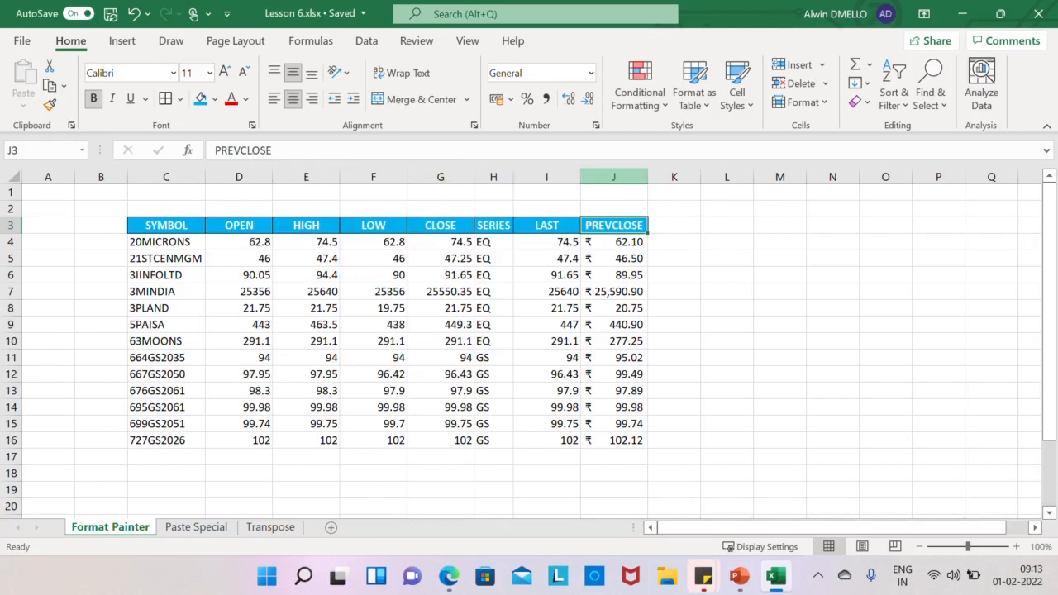
Step: Copy the formatting of column J onto columns D through G and column I with Format Painter kept on, and turn it off
click(613, 177)
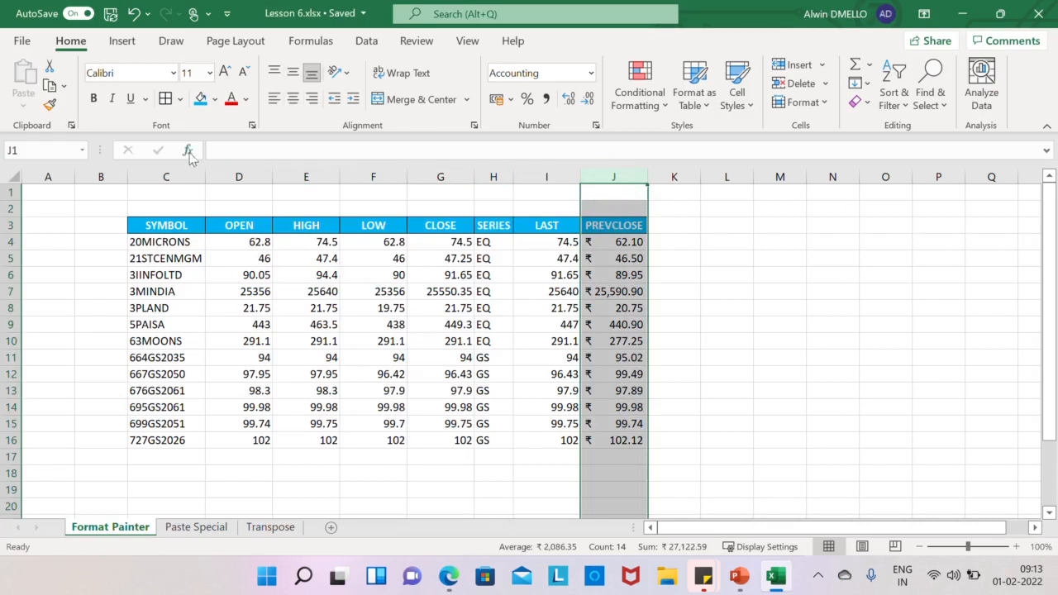
click(52, 106)
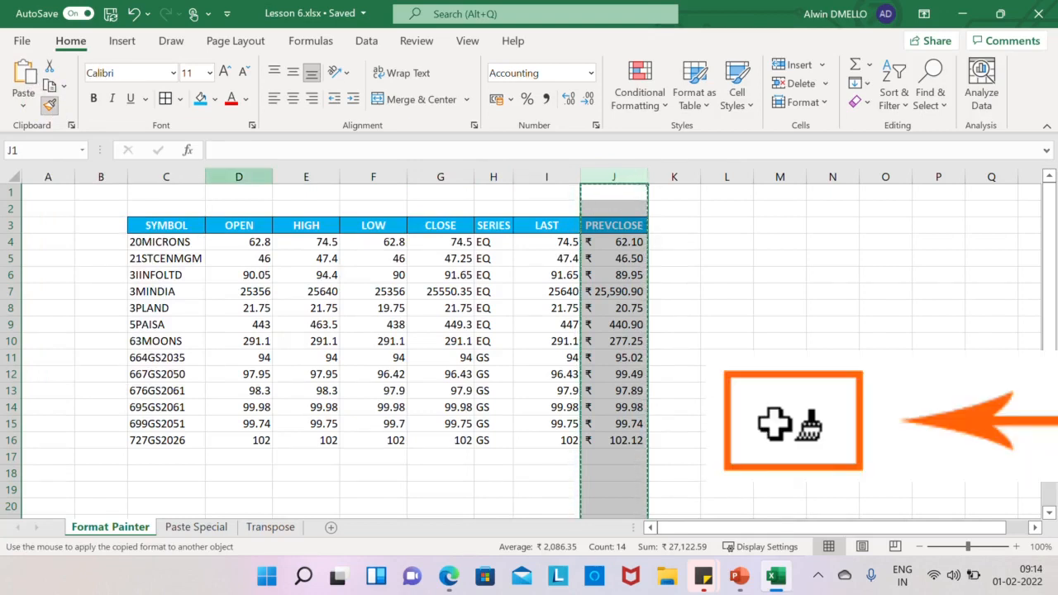
drag(238, 176, 450, 176)
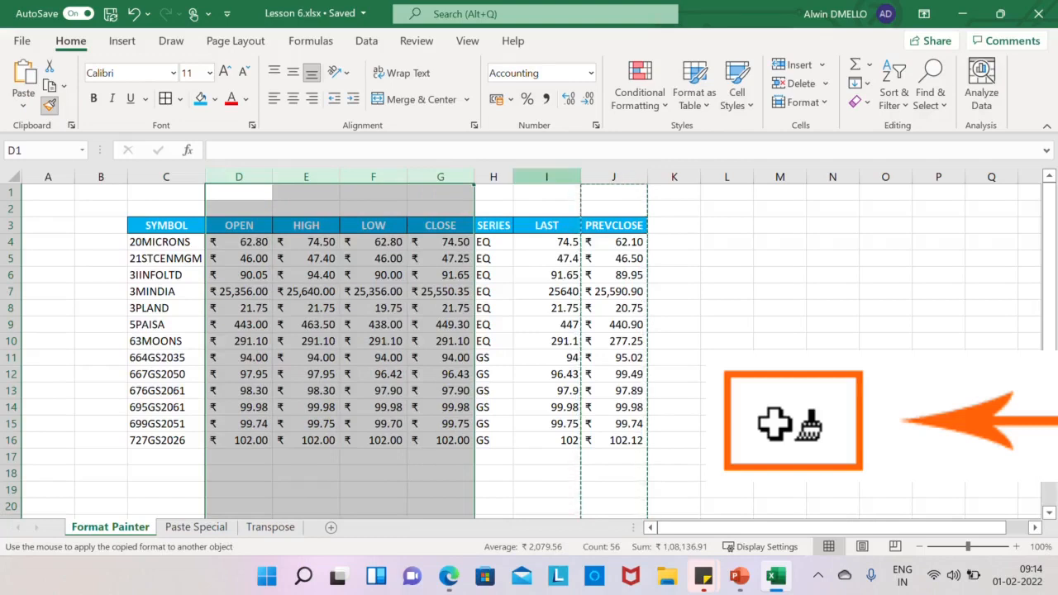
click(547, 176)
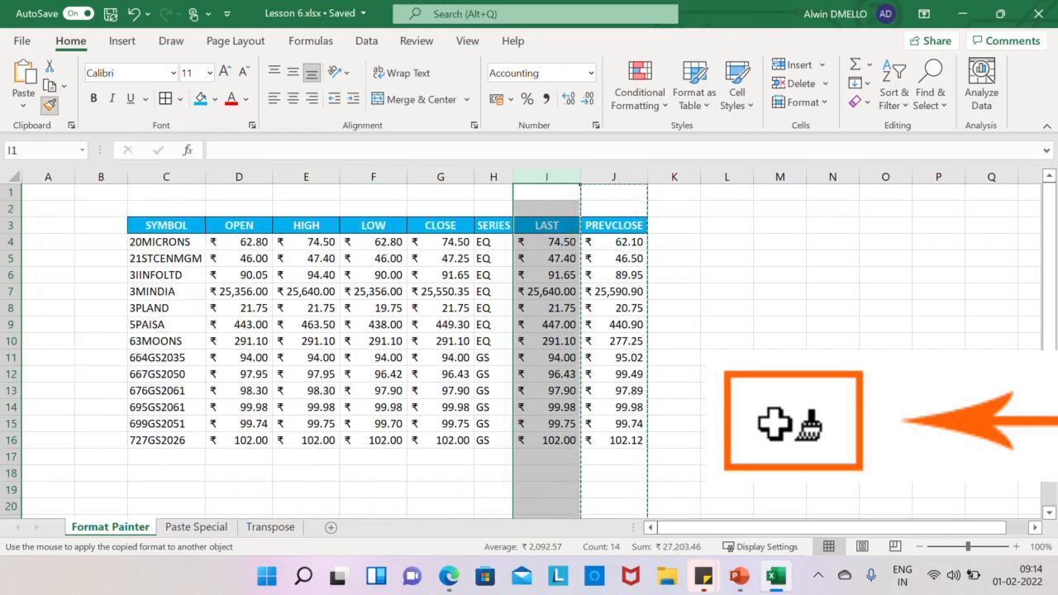
click(49, 106)
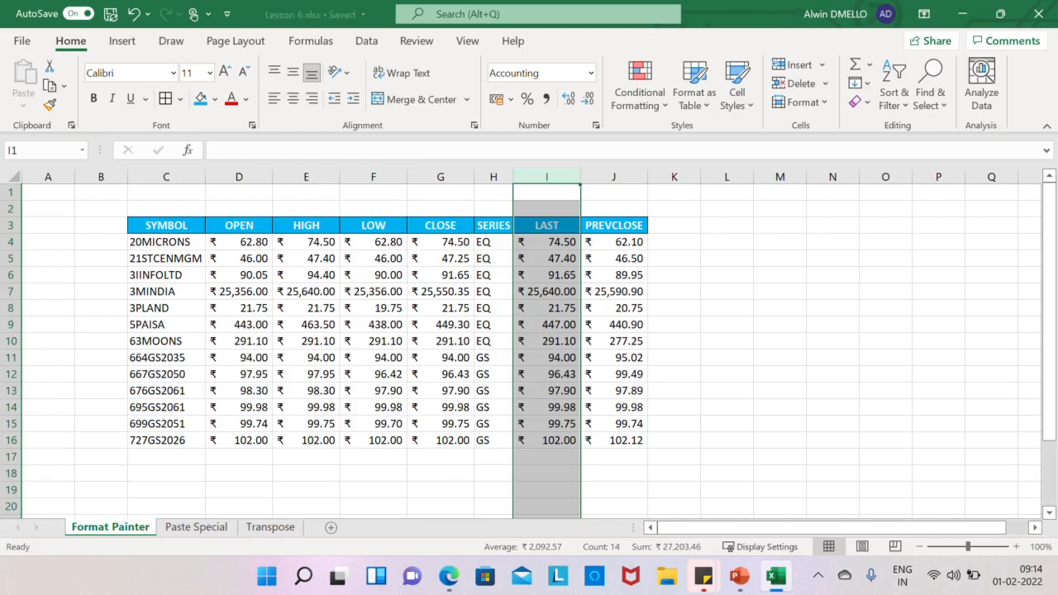
Step: Switch to the Paste Special sheet and inspect the formula behind the hours total in C16
click(196, 527)
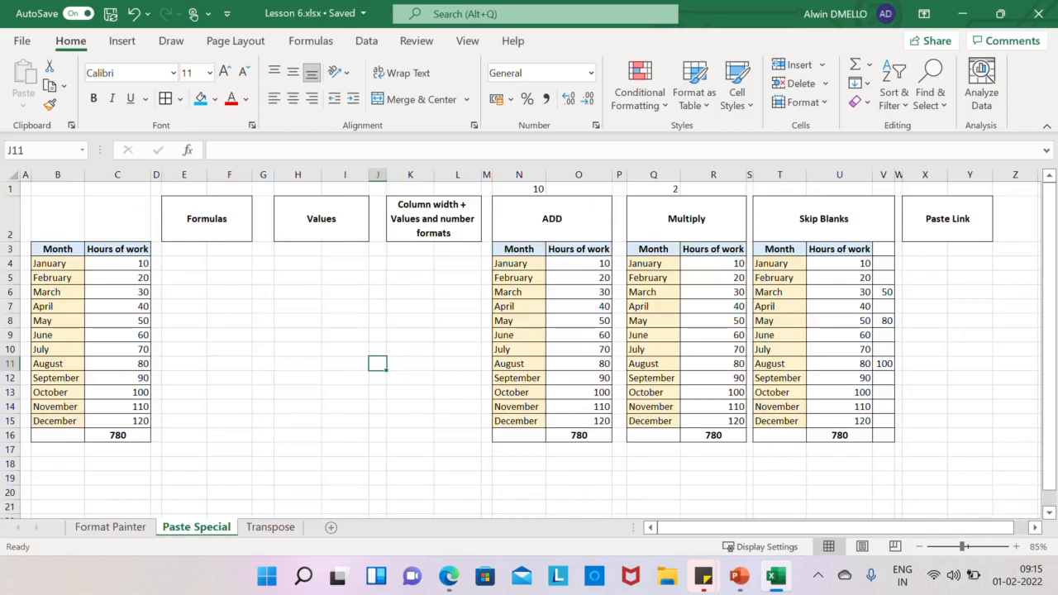
click(122, 248)
click(119, 307)
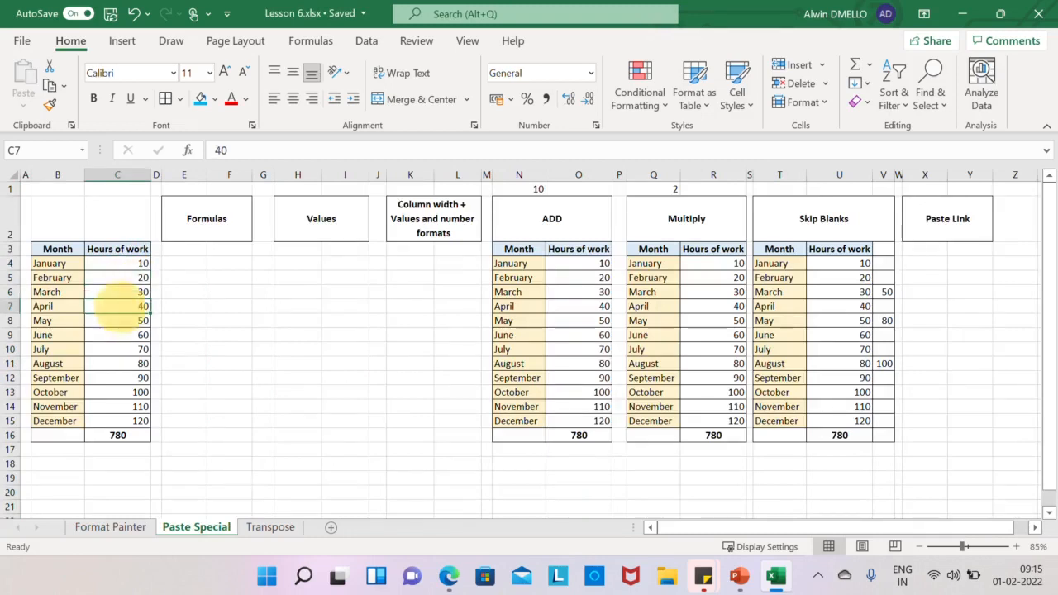
click(117, 435)
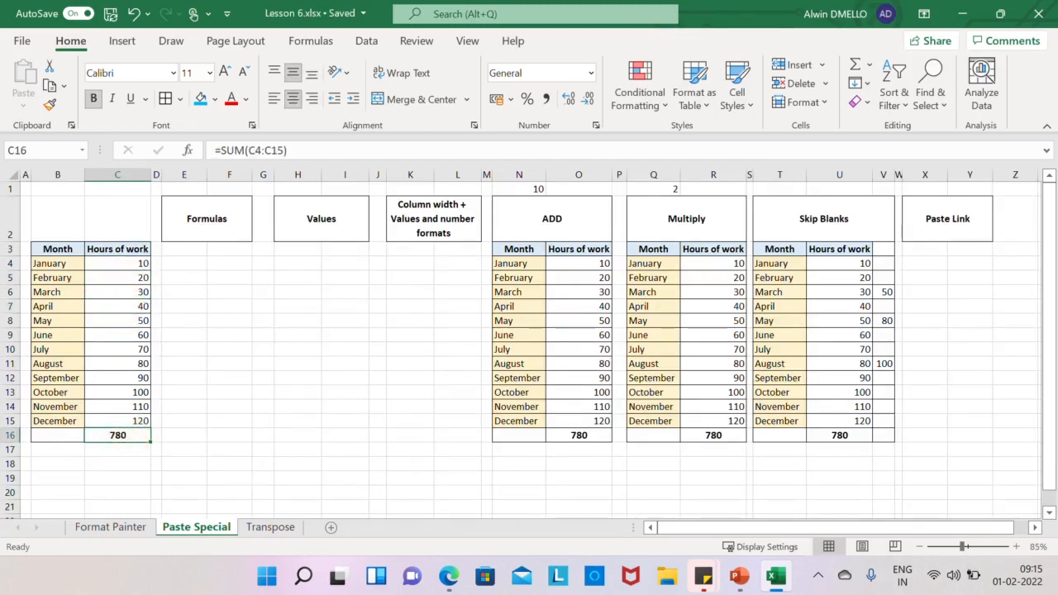
double_click(118, 435)
key(Return)
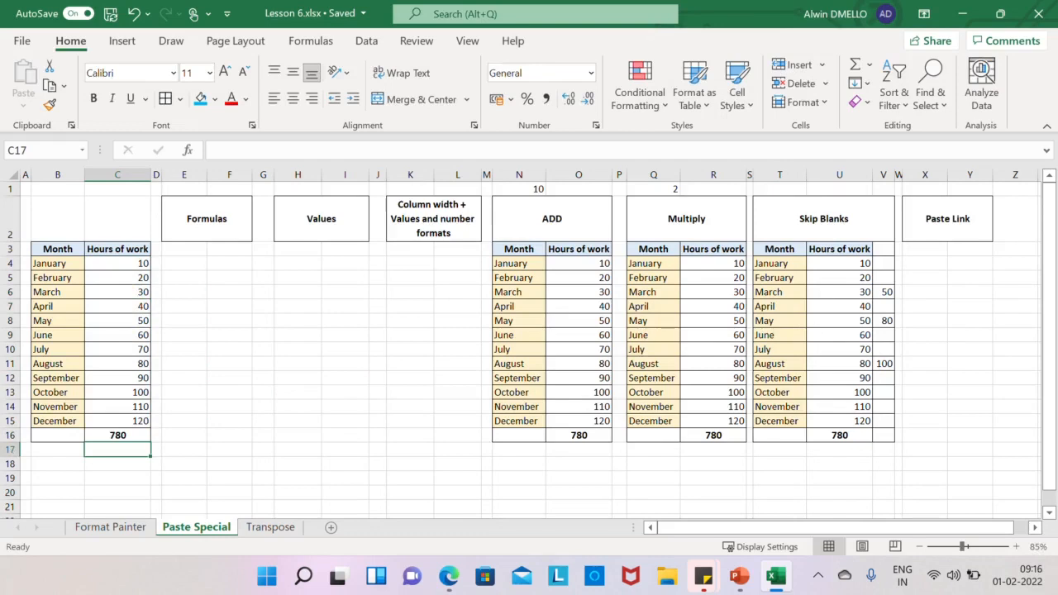
Step: Copy the source table B3:C16 and paste only its formulas under the Formulas heading, starting at E3
click(58, 248)
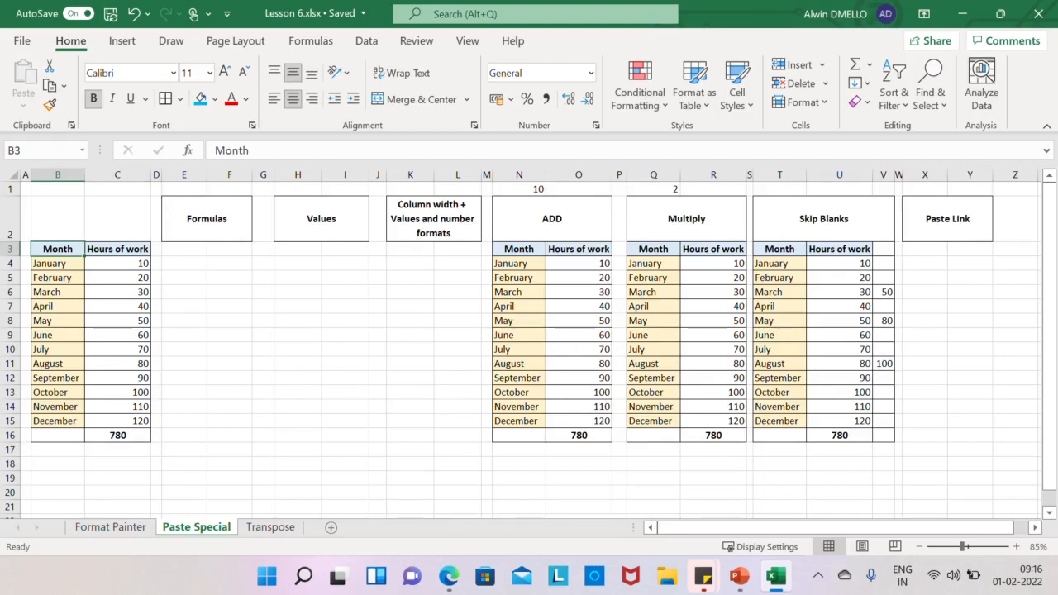
drag(58, 249, 133, 435)
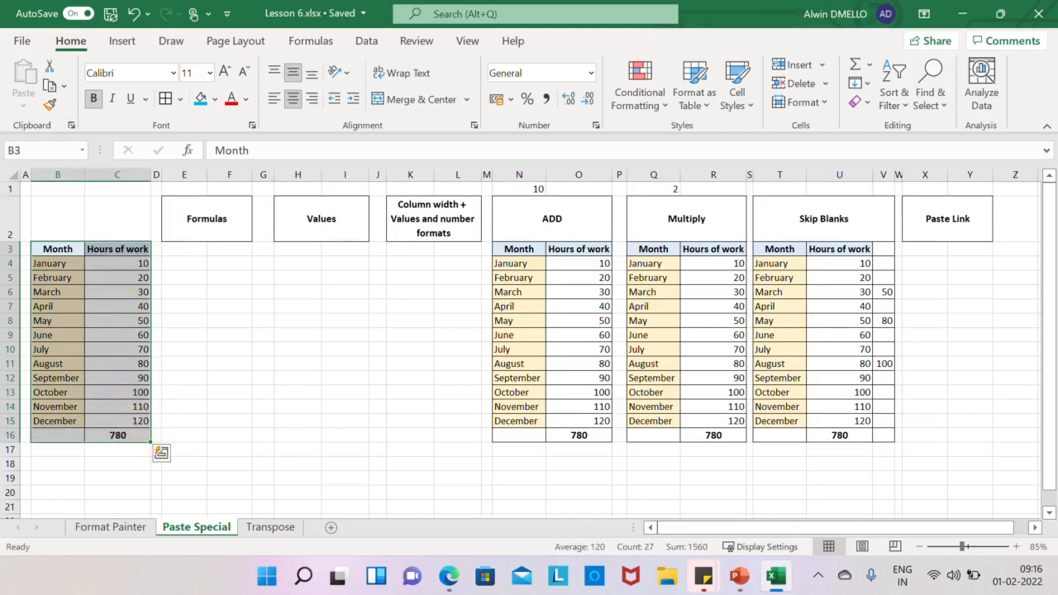
key(ctrl+c)
key(ctrl+q)
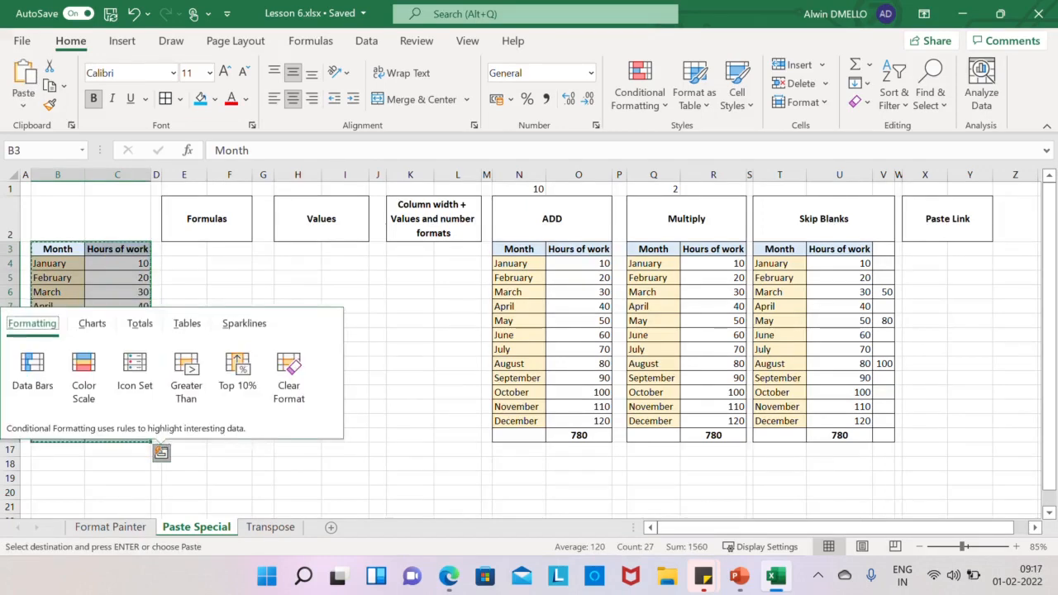
click(187, 249)
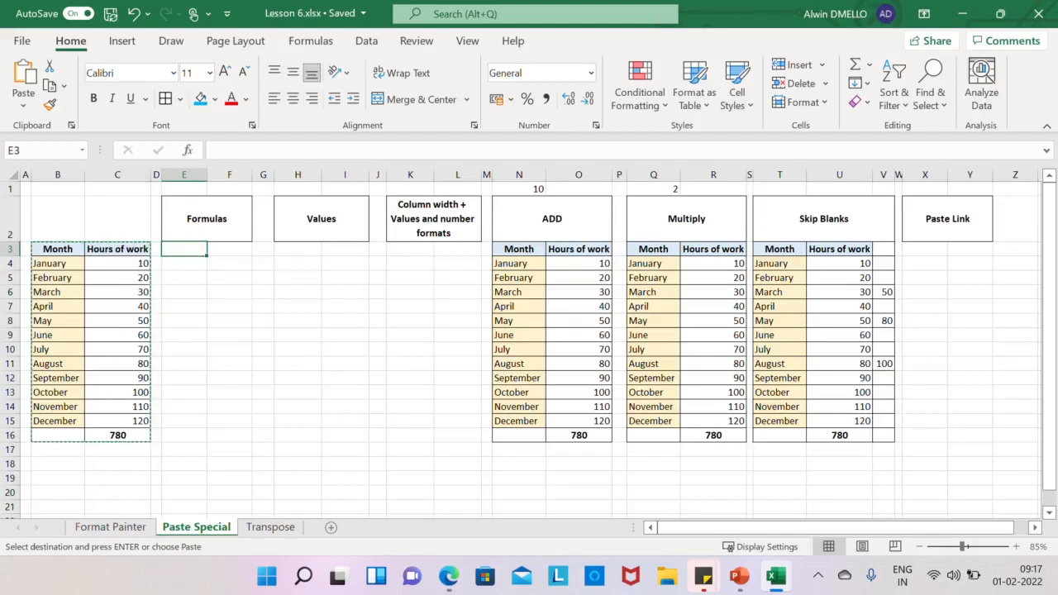
click(23, 101)
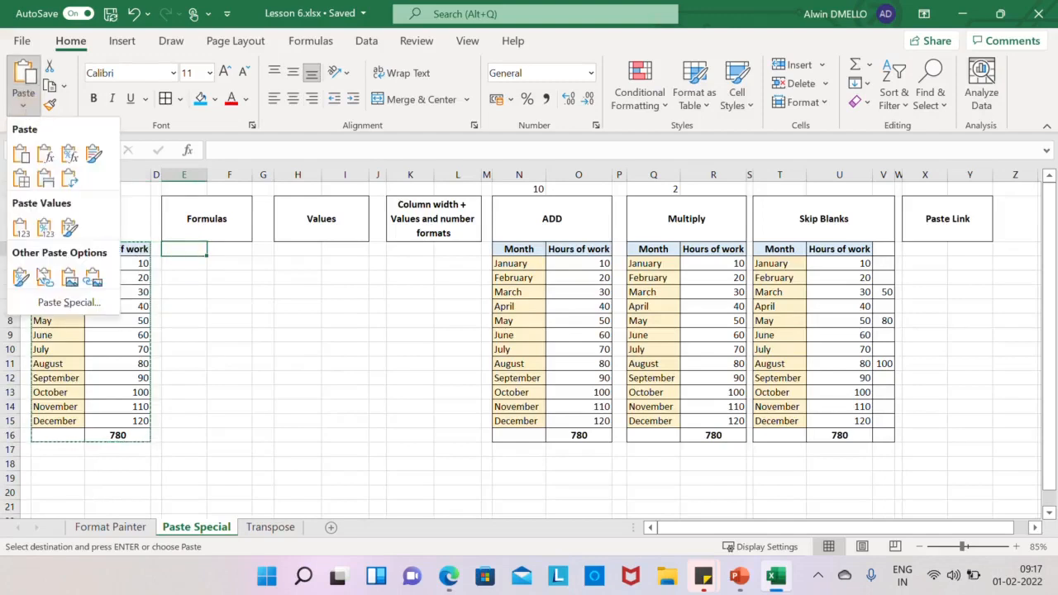
click(46, 301)
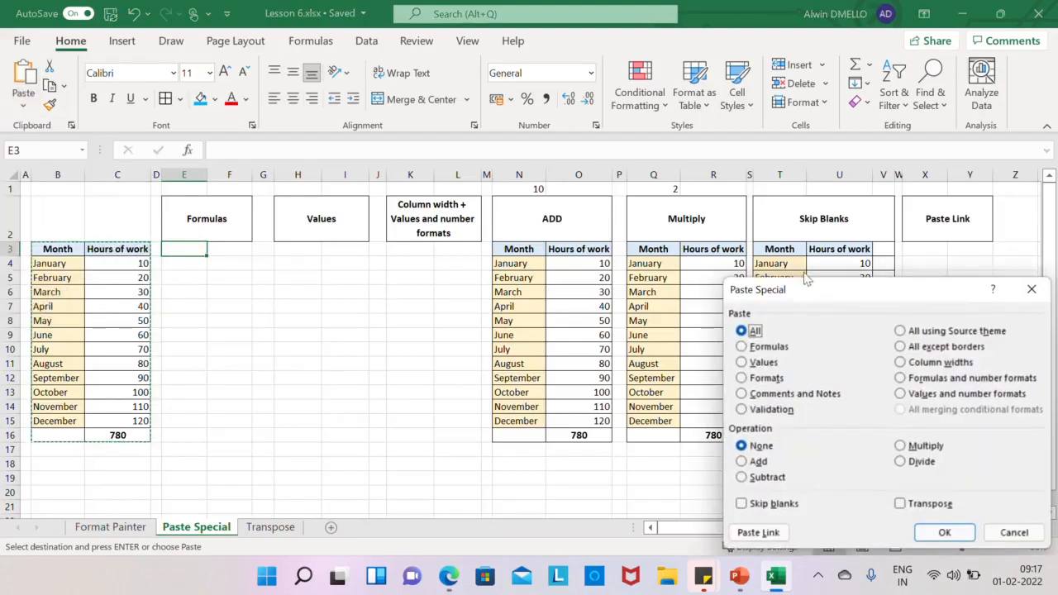
drag(815, 293, 482, 224)
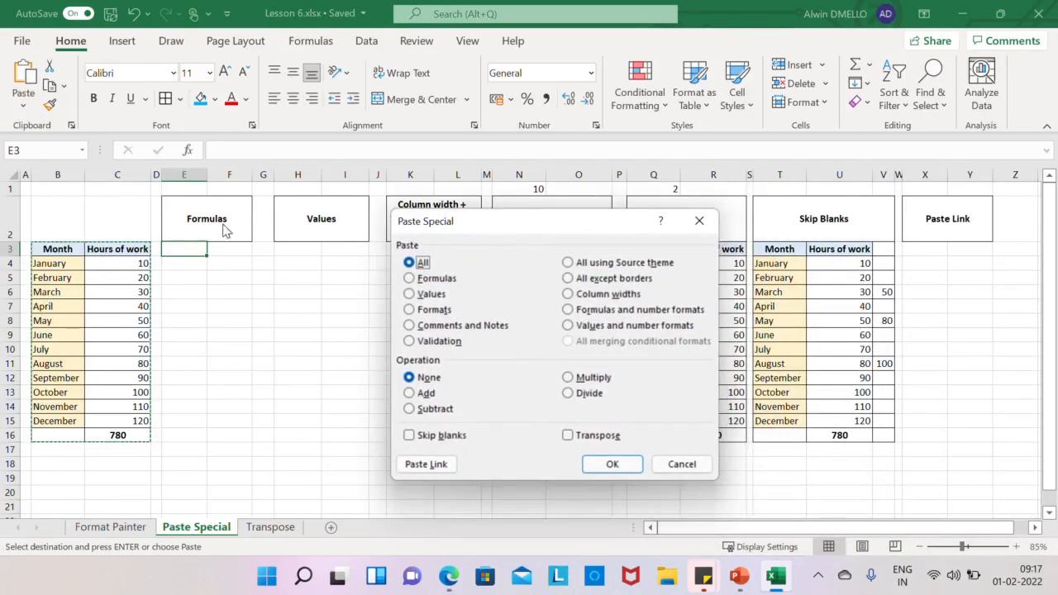
click(411, 280)
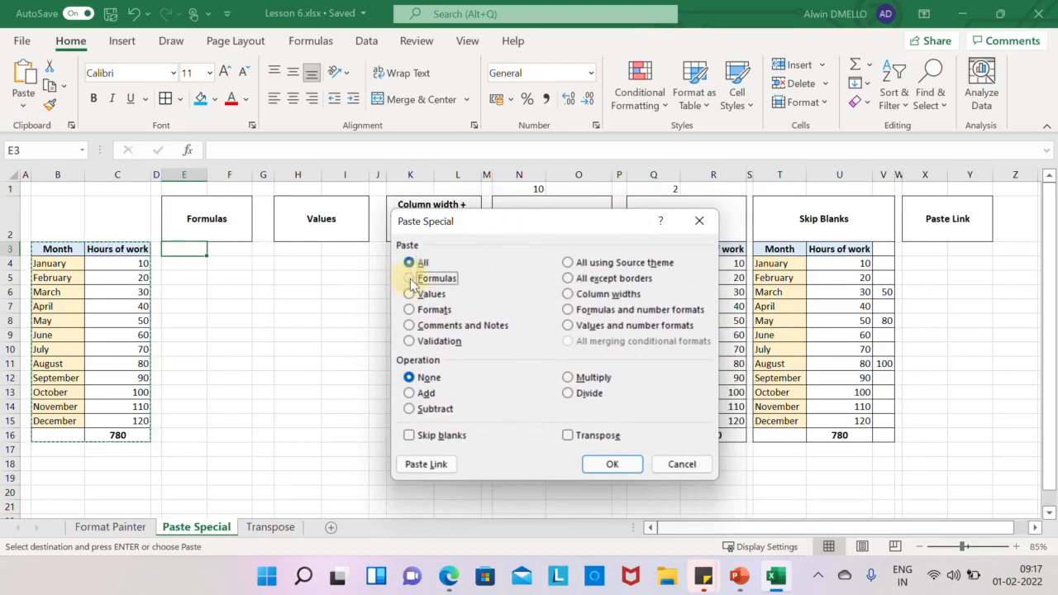
click(609, 463)
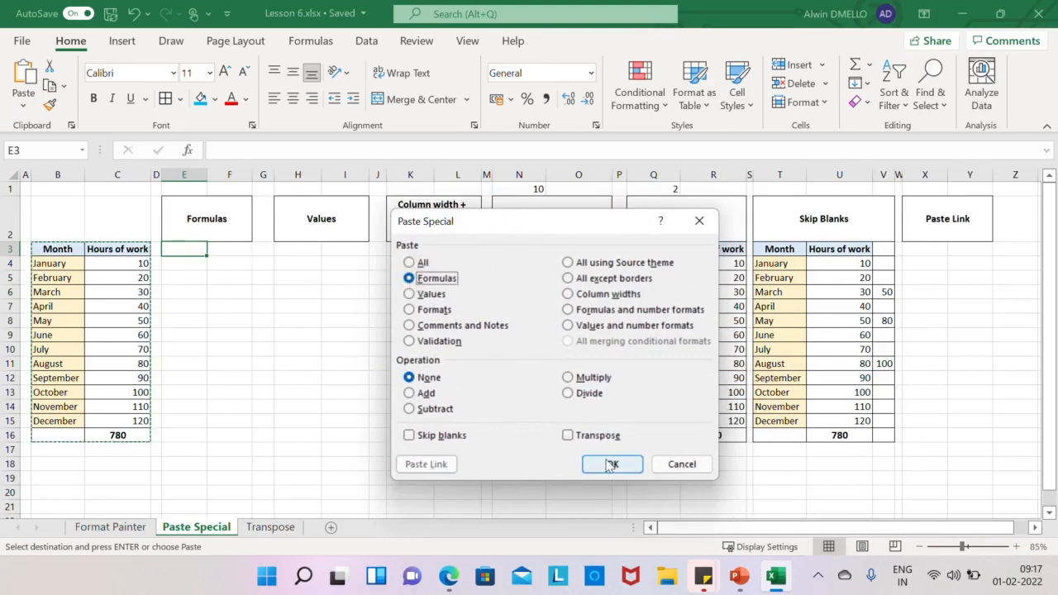
Step: Inspect the formula in the pasted total cell F16 and leave it as is
click(184, 249)
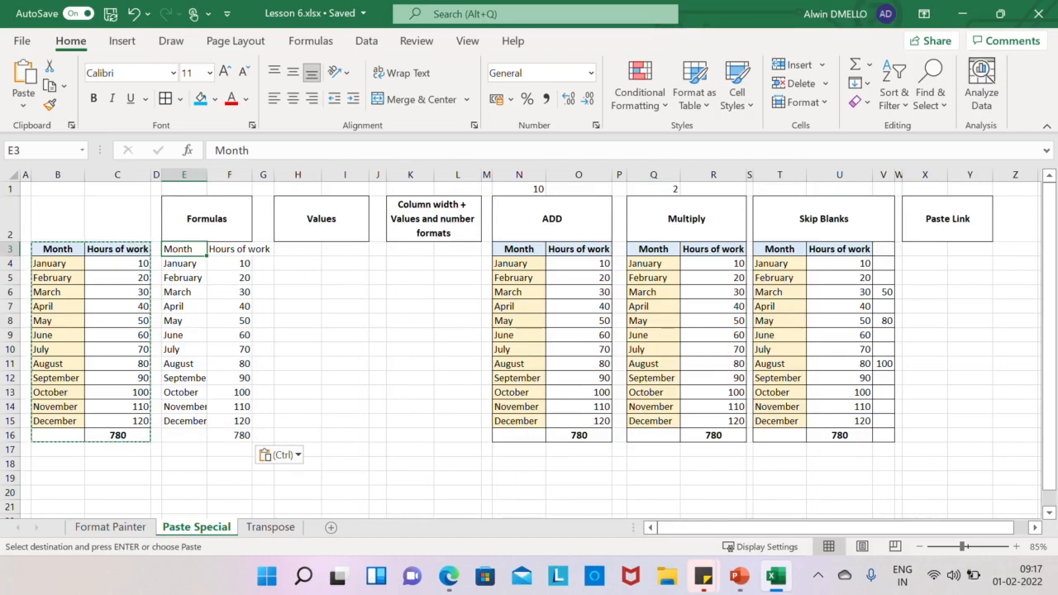
double_click(237, 435)
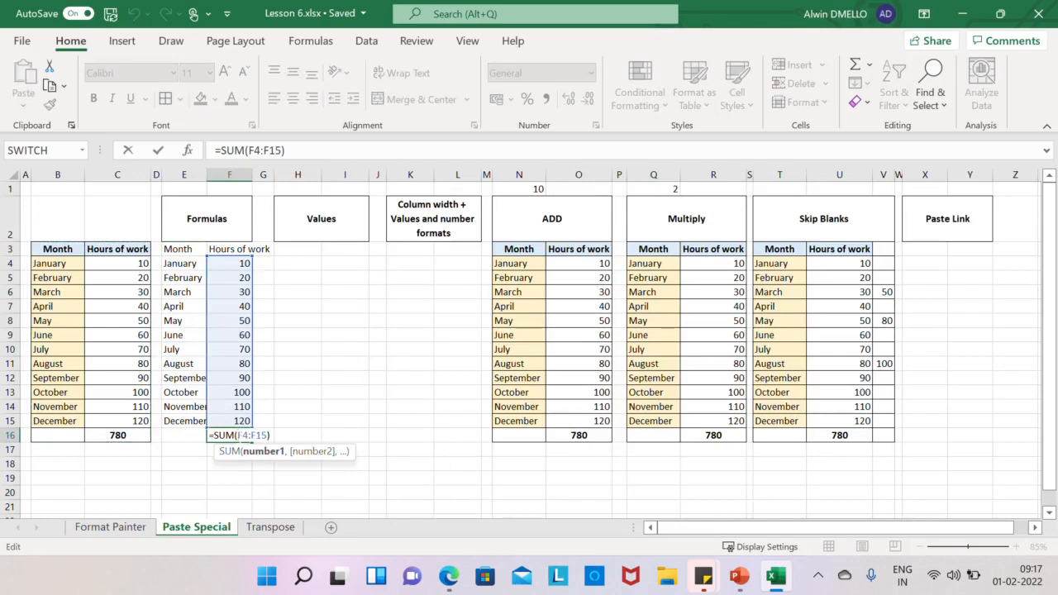
key(Return)
Step: Copy B3:C16 again, paste only its values under the Values heading starting at H3, and check the content of I16
drag(57, 249, 118, 435)
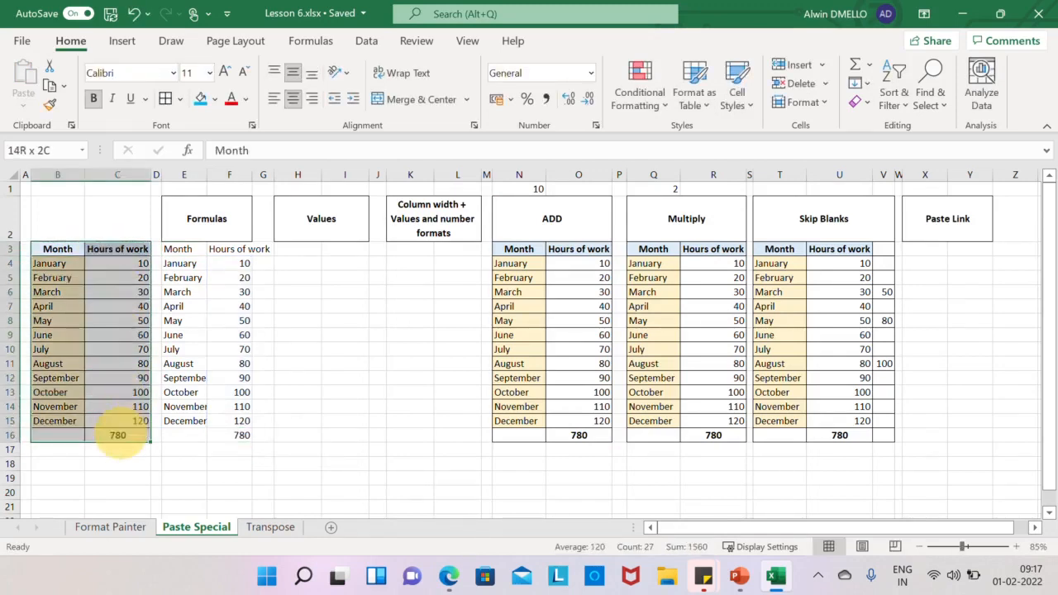
key(ctrl+c)
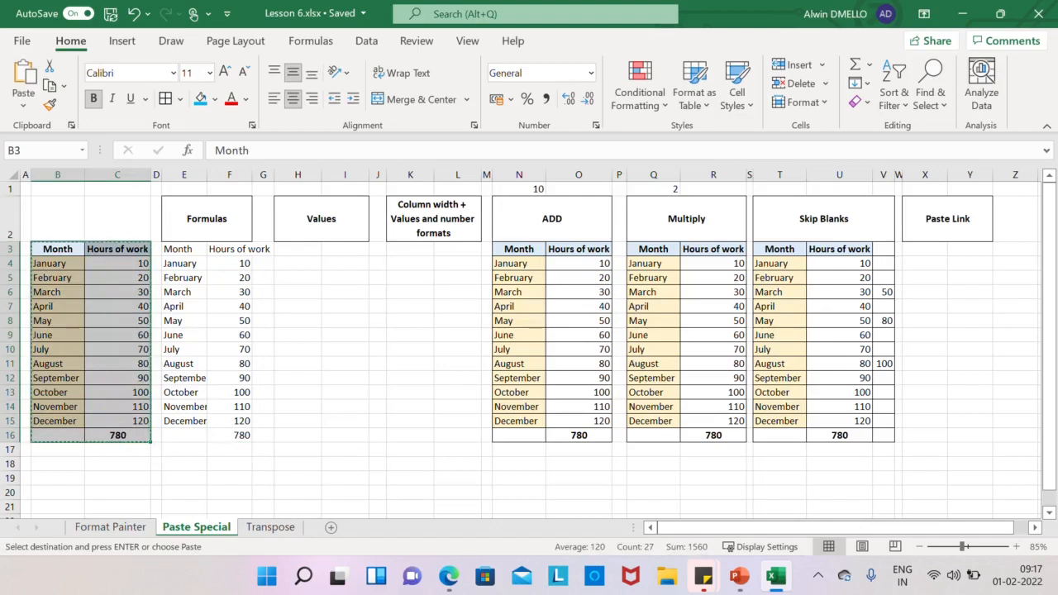
click(298, 249)
key(ctrl+alt+v)
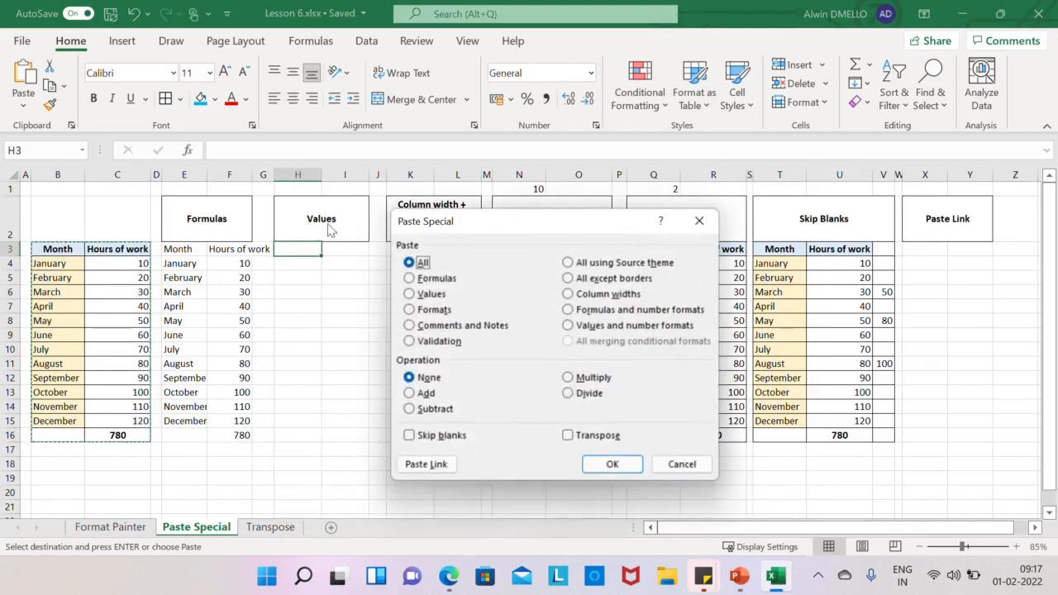
click(413, 296)
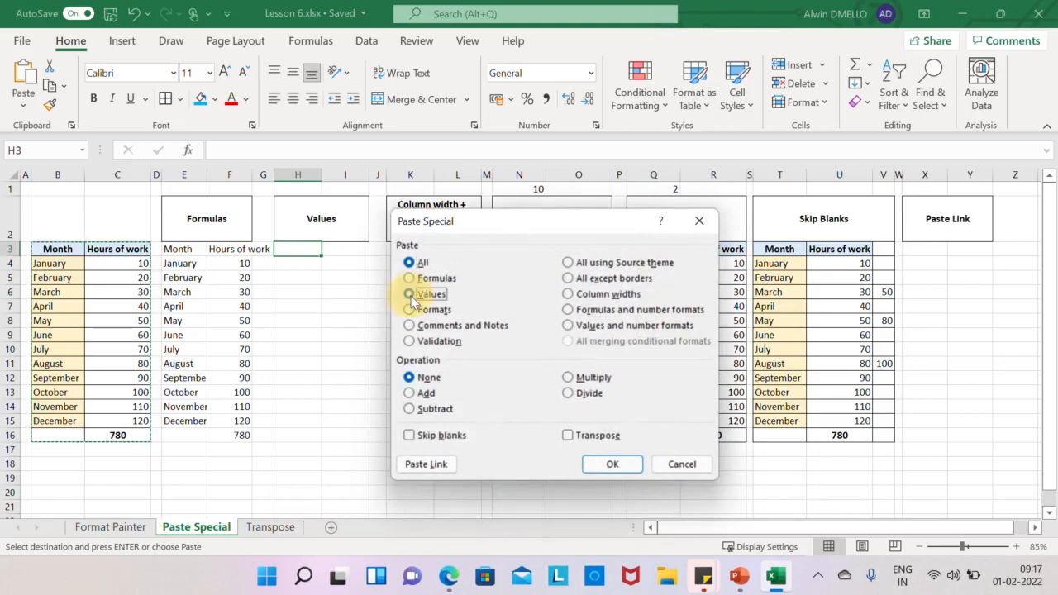
click(611, 465)
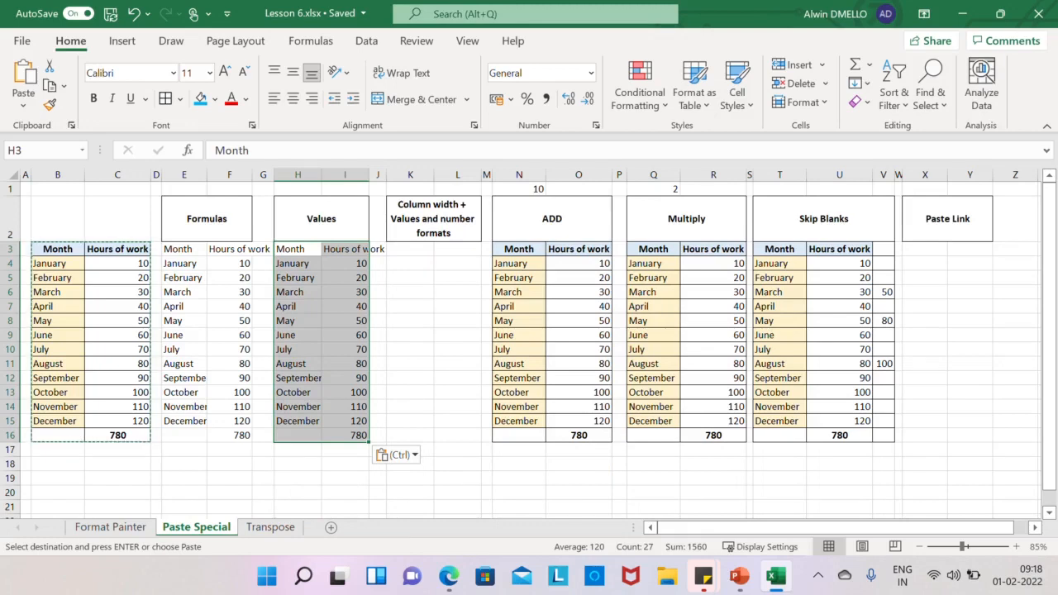
click(355, 434)
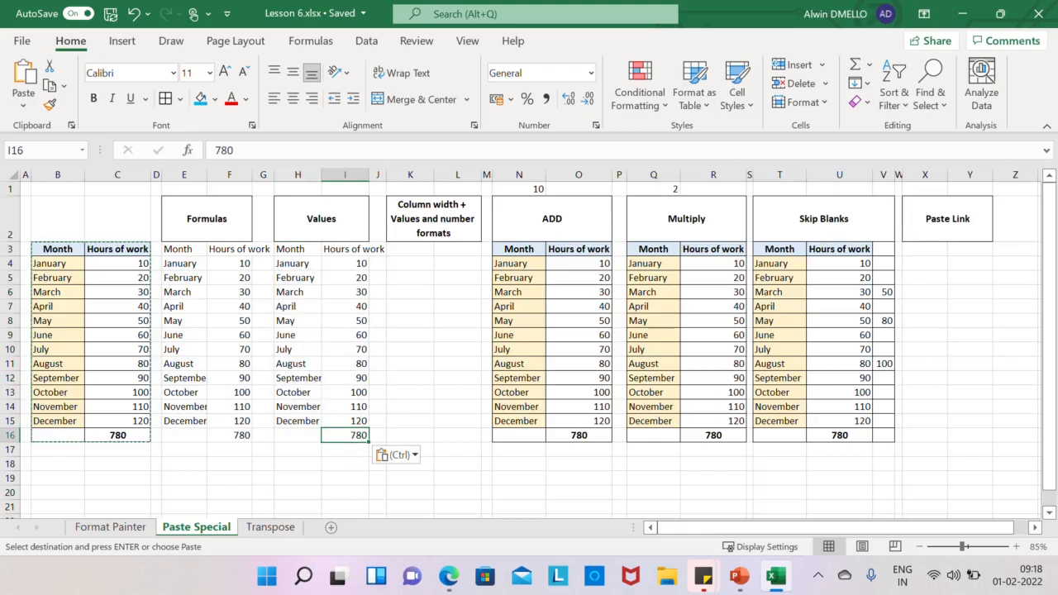
key(Escape)
Step: Copy B3:C16 and paste only its column widths onto the columns starting at K3
drag(58, 249, 132, 435)
key(ctrl+c)
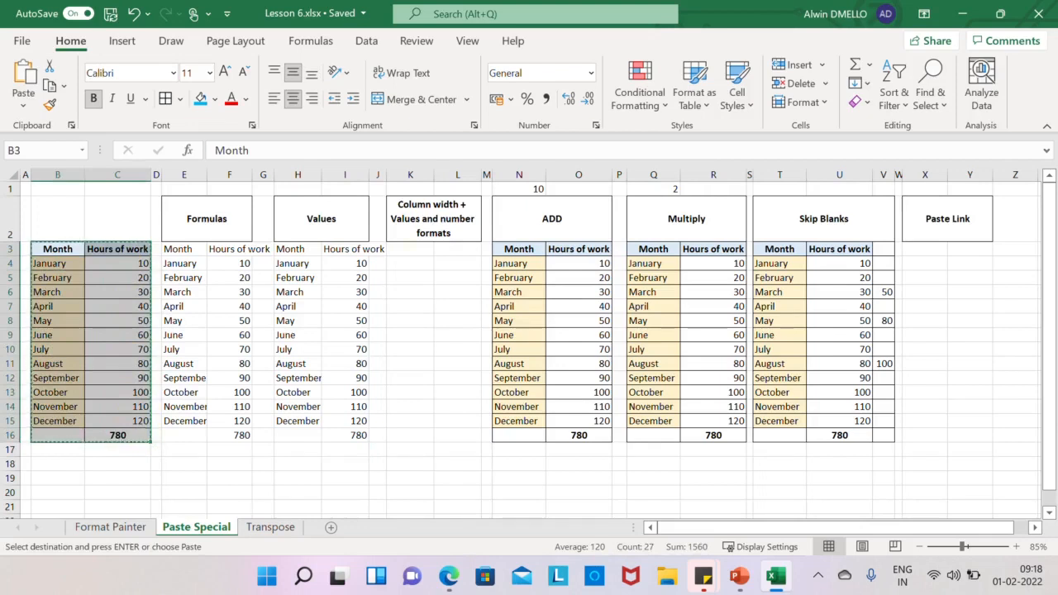
click(409, 249)
right_click(411, 252)
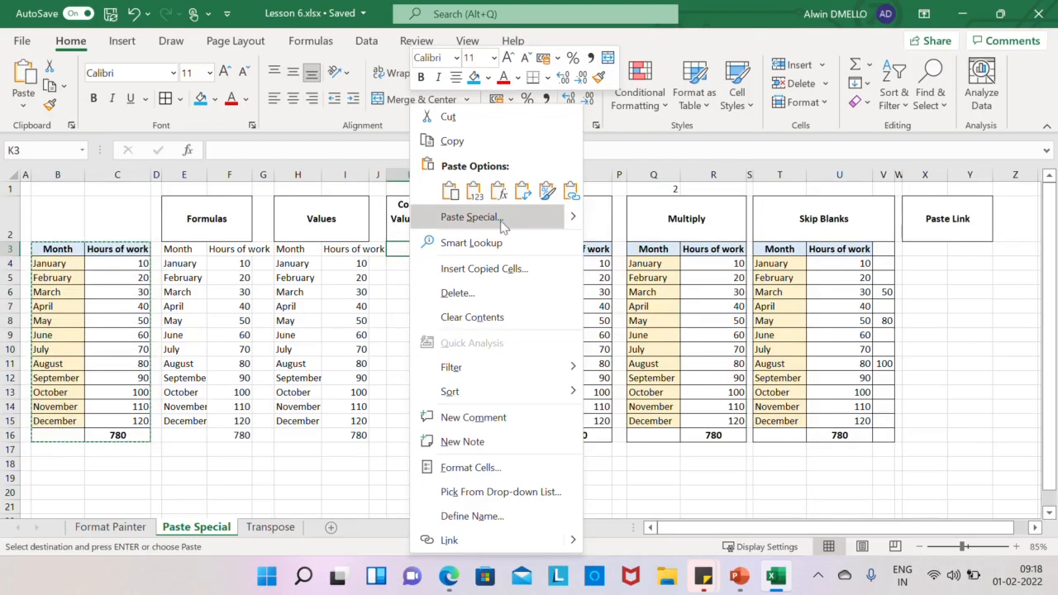
click(471, 217)
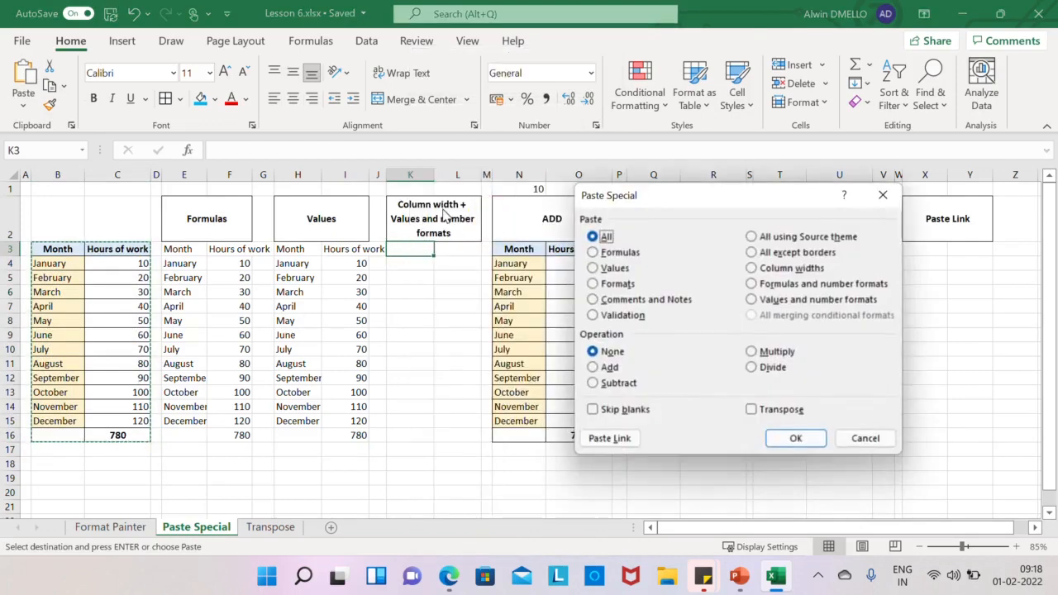
click(752, 269)
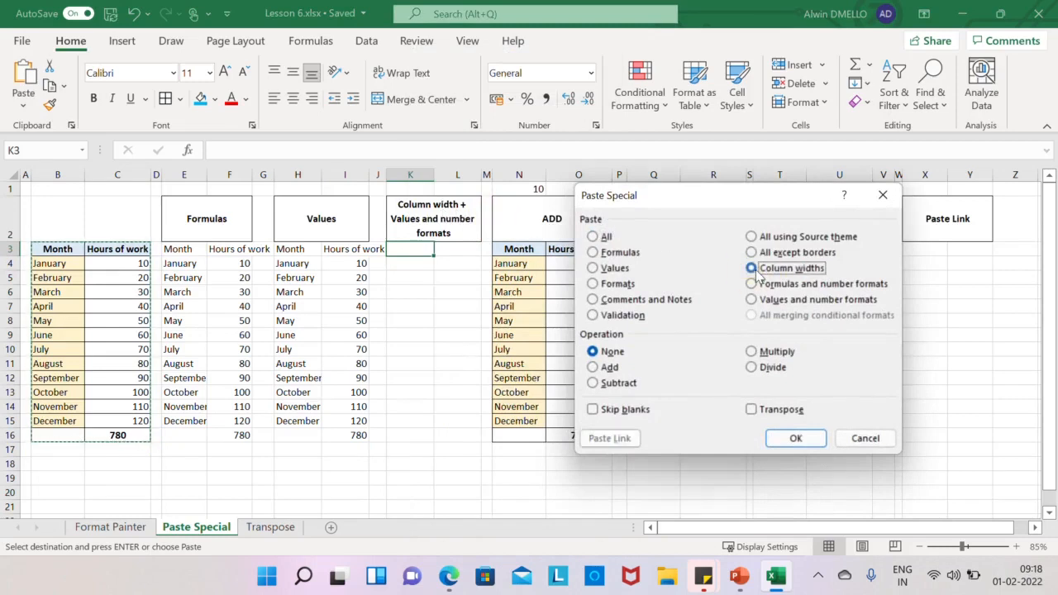
click(794, 439)
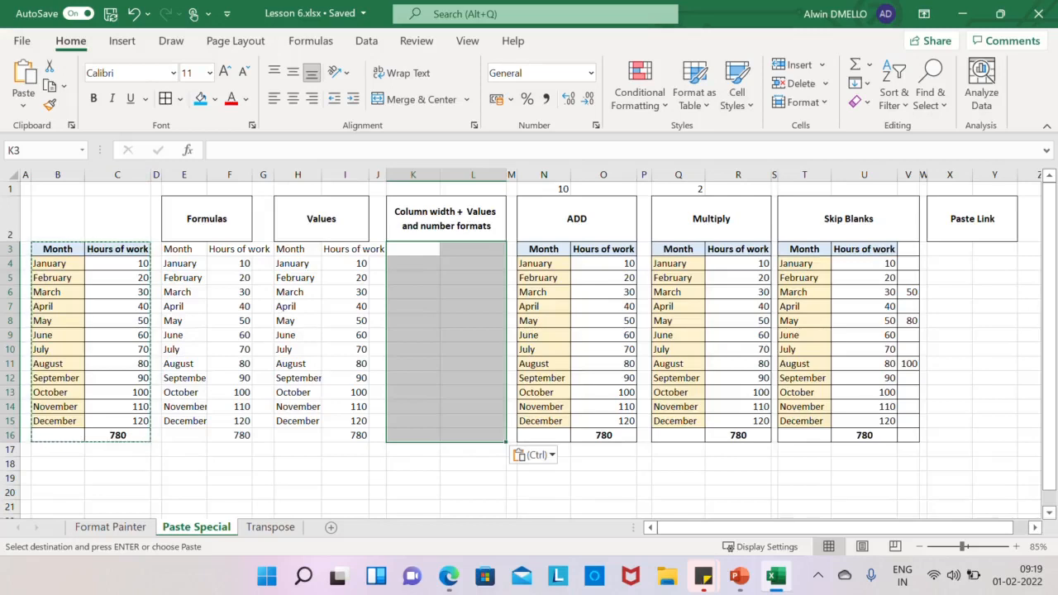
Step: Paste only the values and number formats of the copied table B3:C16 into the range starting at K3
right_click(423, 266)
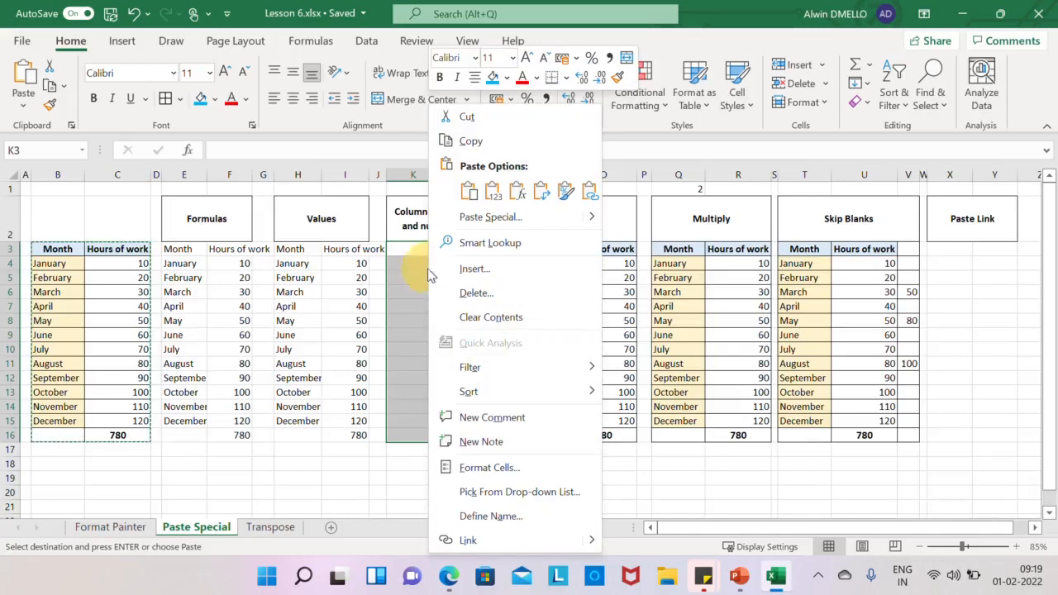
click(496, 220)
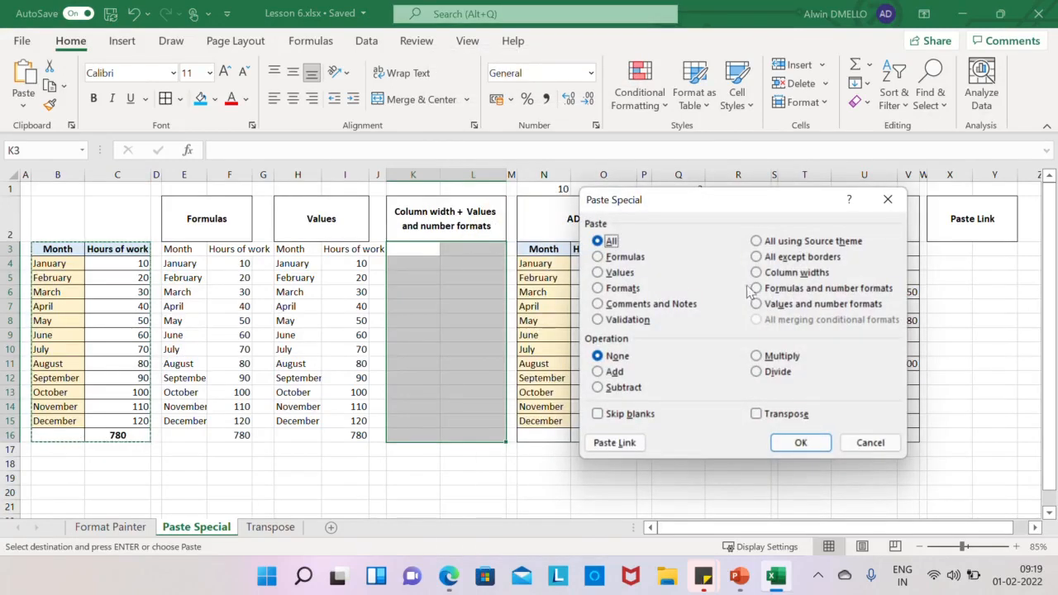
click(762, 305)
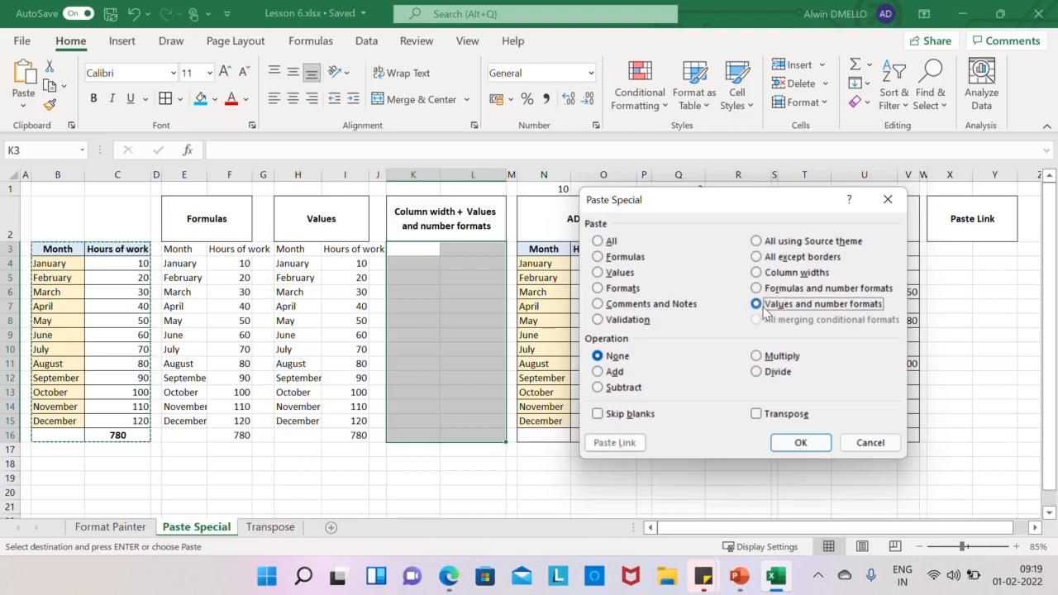
click(800, 442)
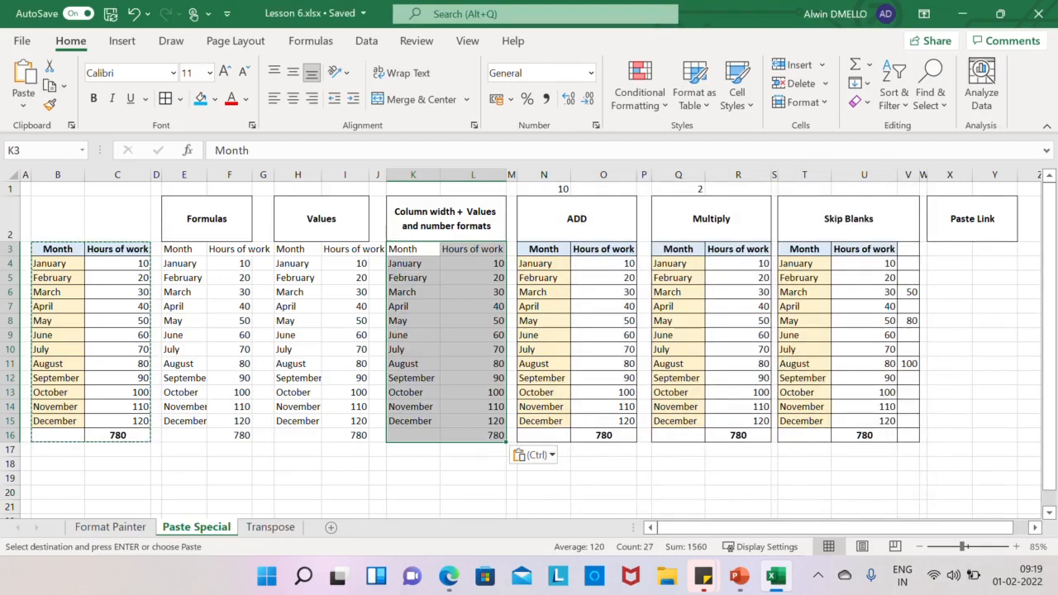
Step: Paste the copied table's formats onto the same K3:L16 range
right_click(460, 308)
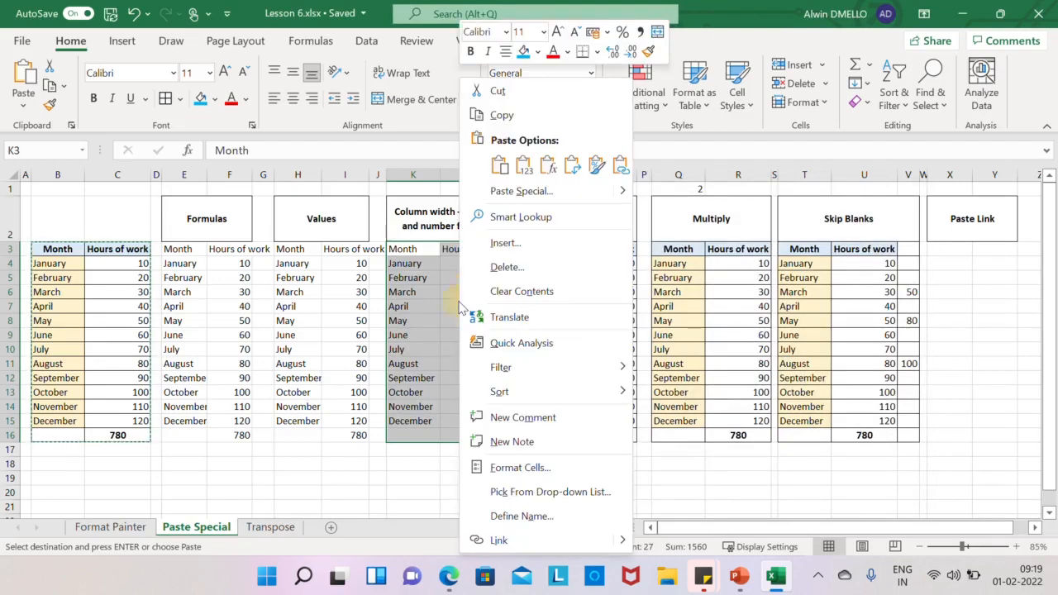
click(545, 191)
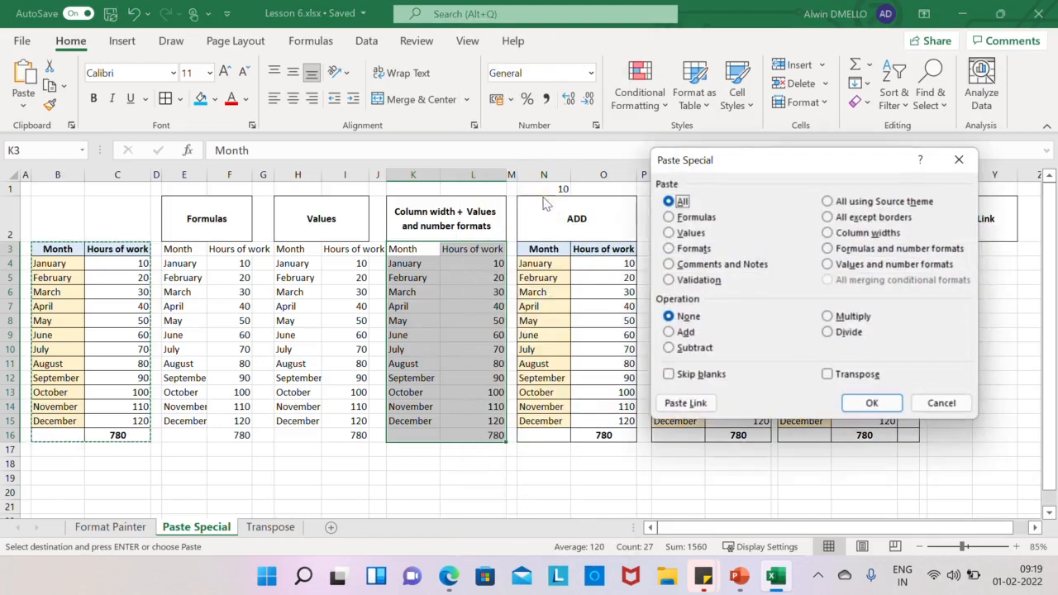
click(684, 250)
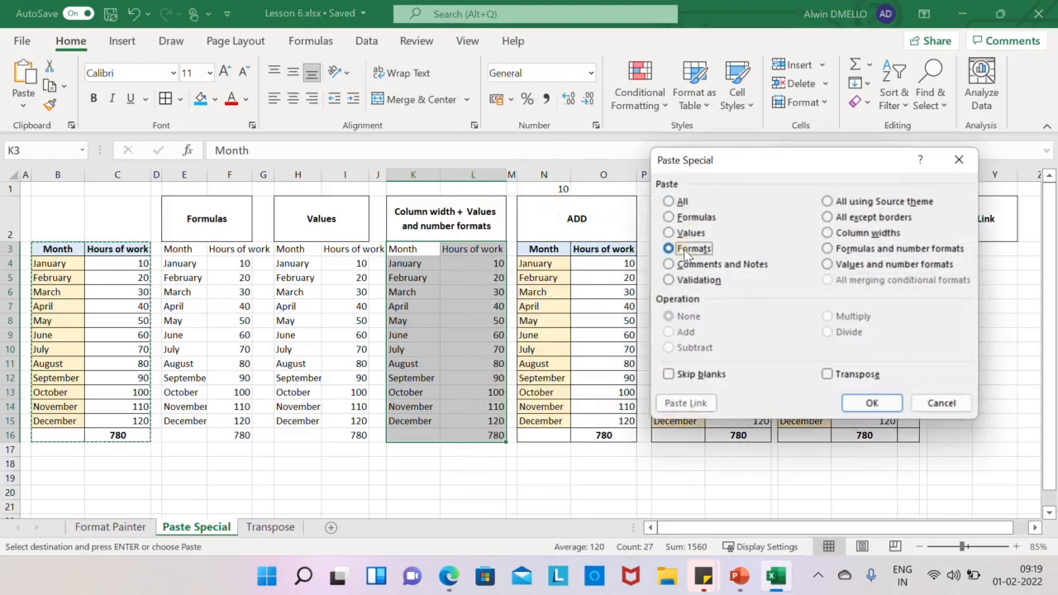
click(871, 402)
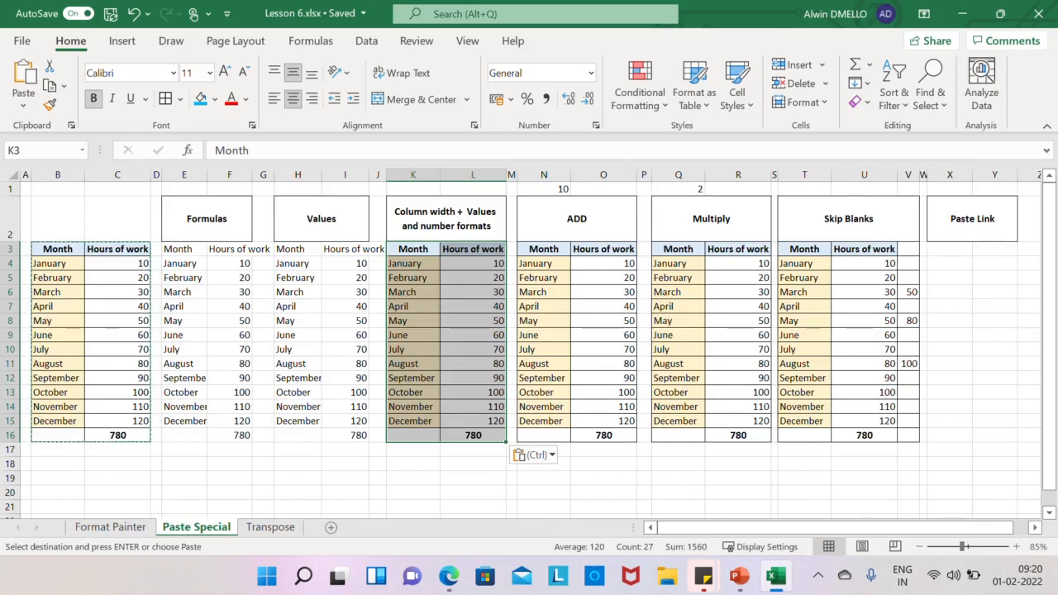
Step: Copy the 10 in N1 and paste it as values with the Add operation onto the ADD table's hours, O4:O15
click(544, 249)
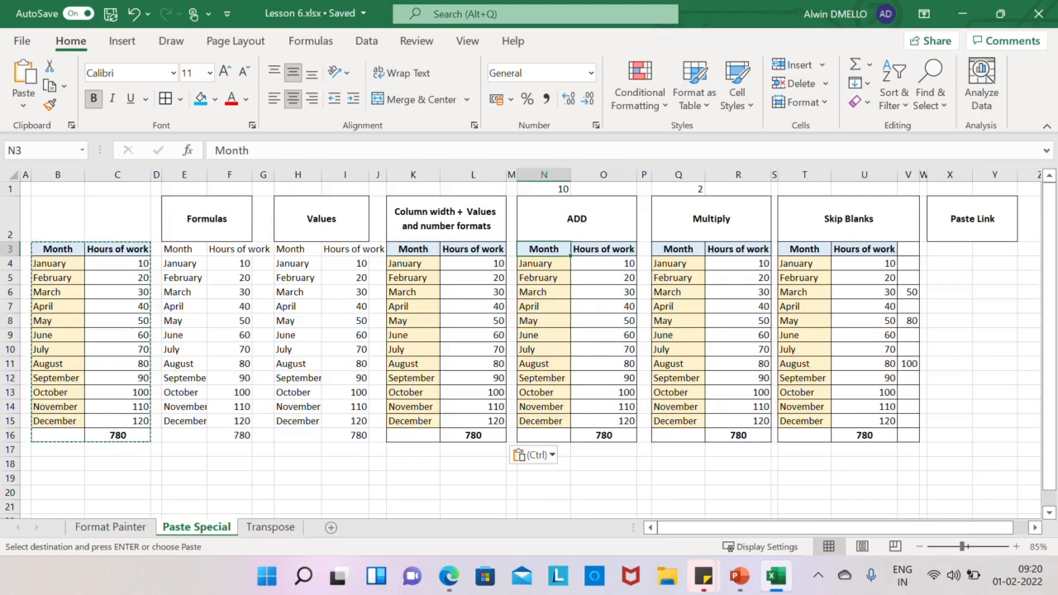
click(560, 187)
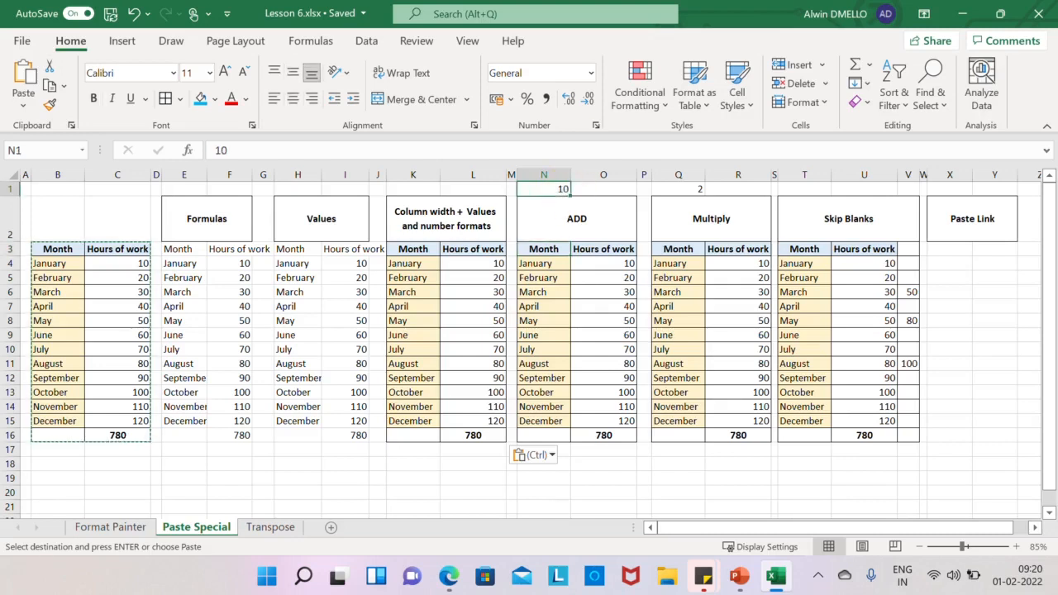
key(ctrl+c)
drag(603, 263, 608, 423)
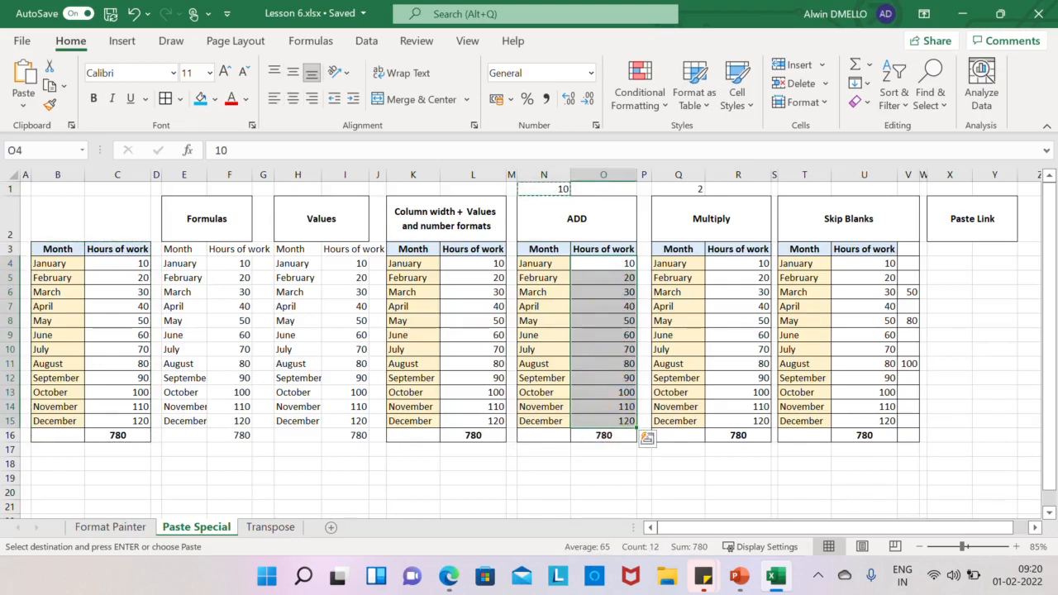
key(ctrl+alt+v)
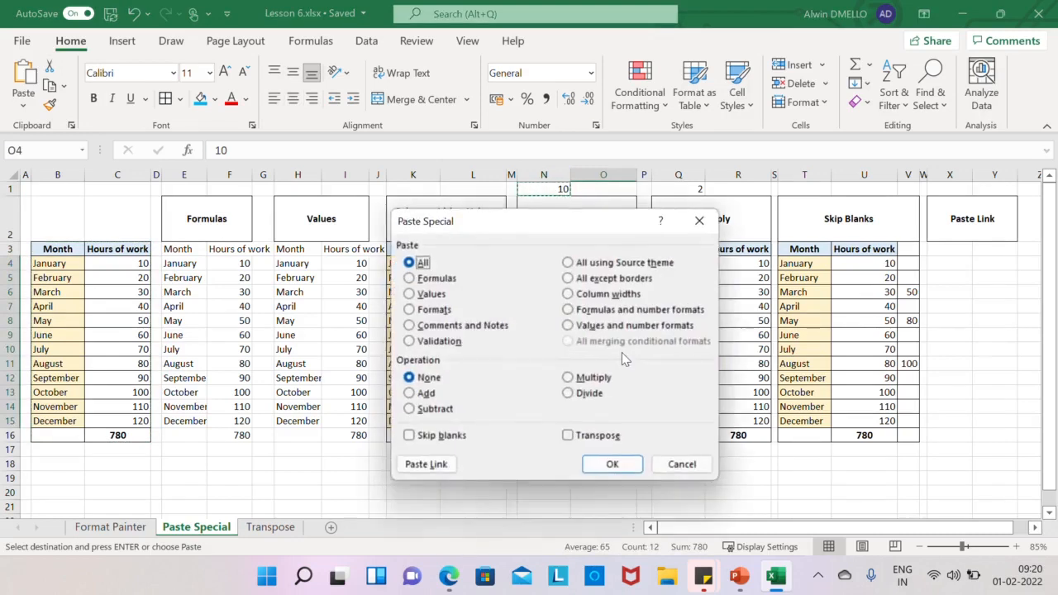
click(411, 297)
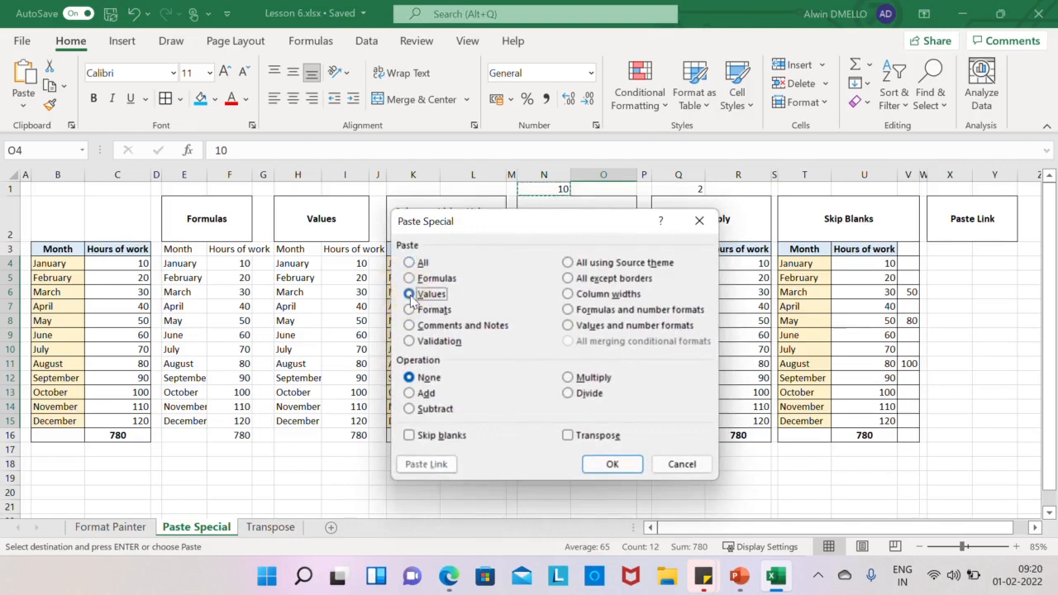
click(410, 393)
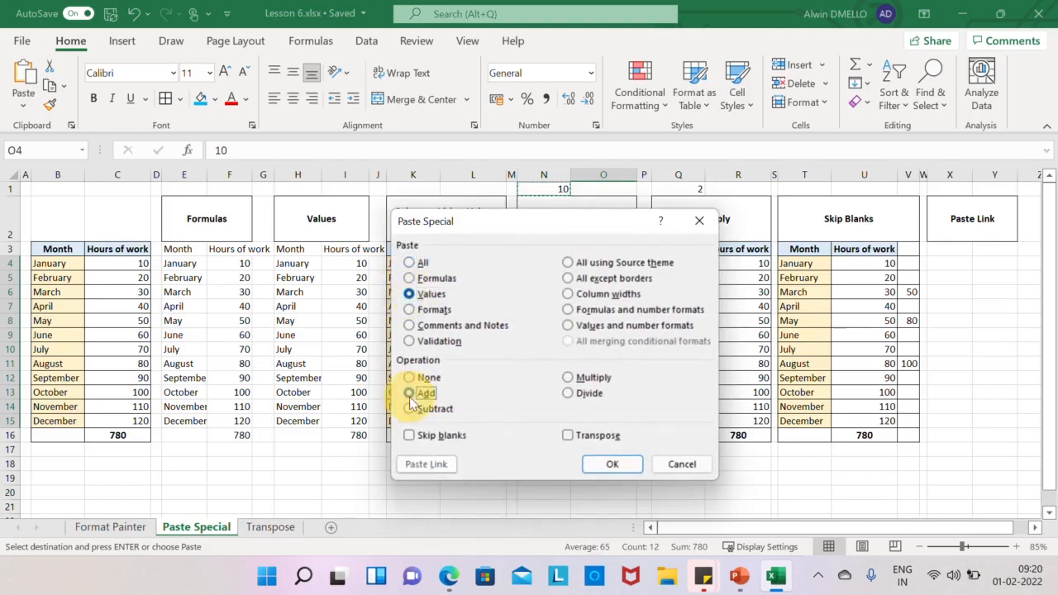
click(629, 464)
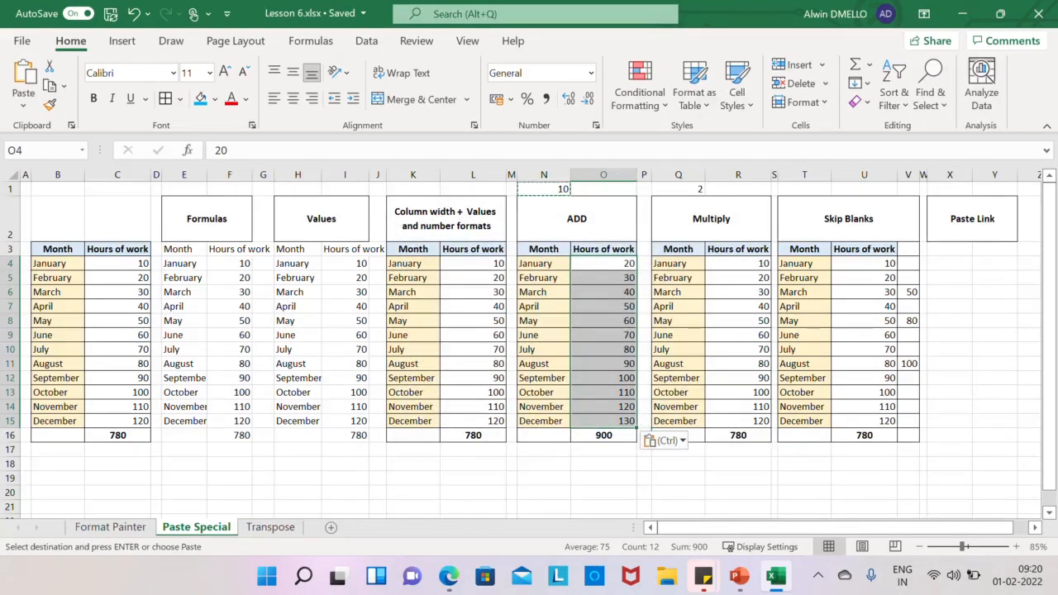
Step: Copy the 2 in Q1 and paste it as values with the Multiply operation onto the Multiply table's hours, R4:R15
click(685, 191)
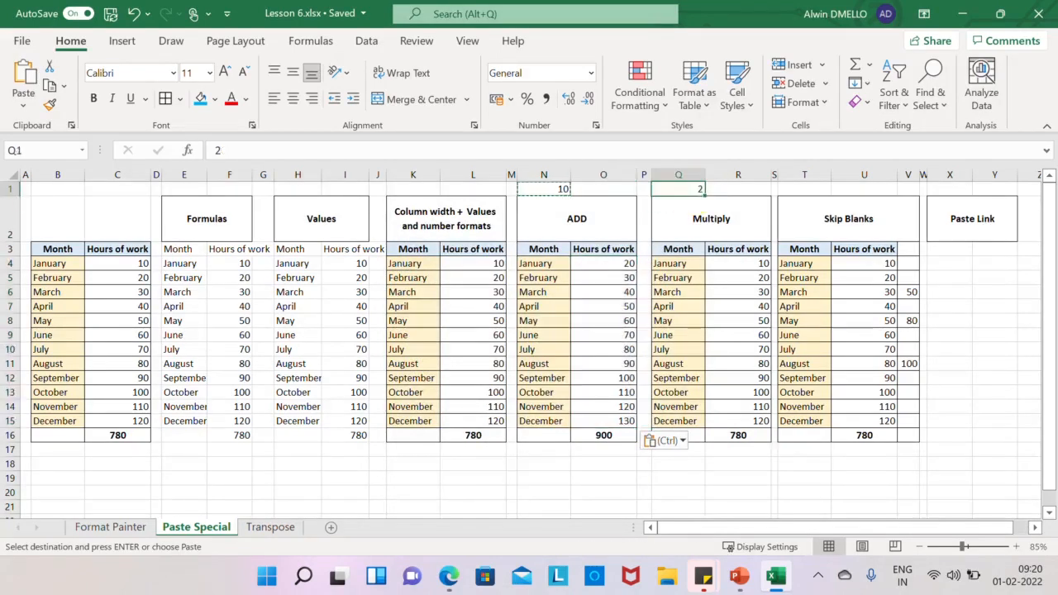
key(ctrl+c)
drag(756, 263, 761, 420)
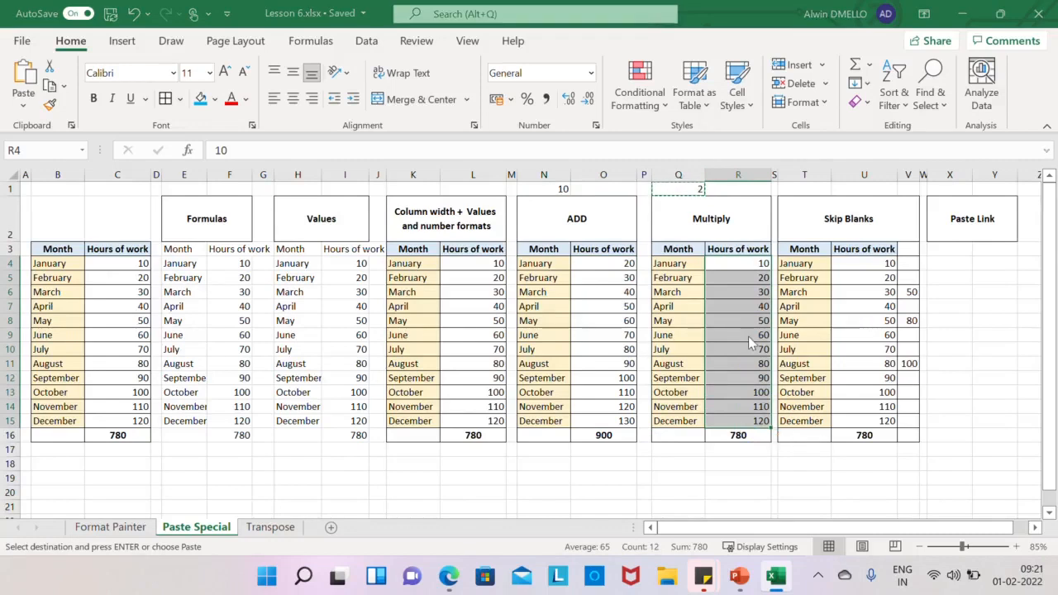
key(ctrl+alt+v)
click(431, 296)
click(570, 378)
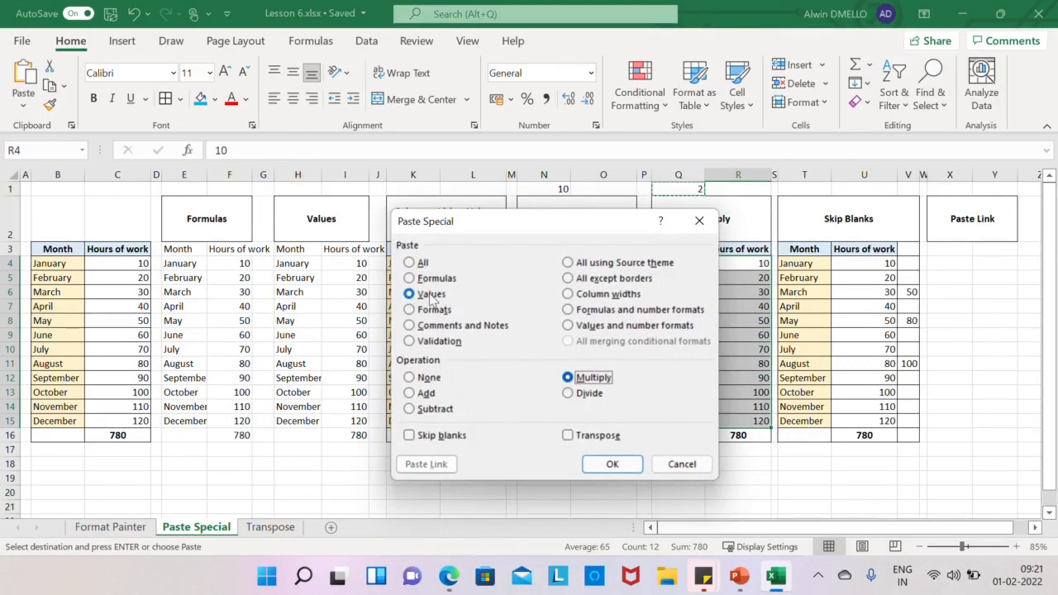
click(611, 464)
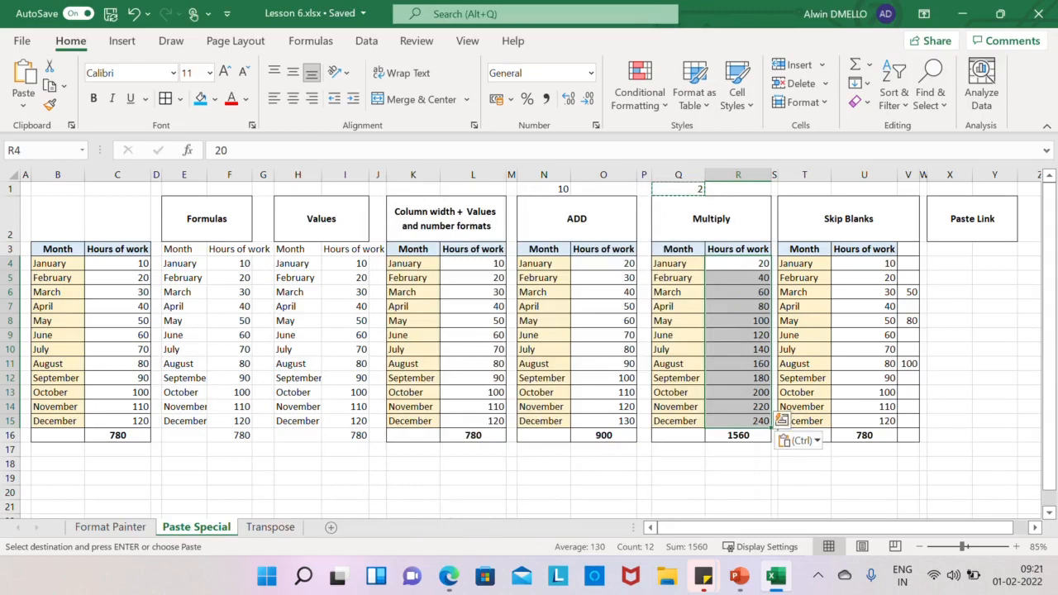
Step: Examine the Skip Blanks table T3:U16 and the replacement hours beside it in V6, V8 and V11
click(885, 218)
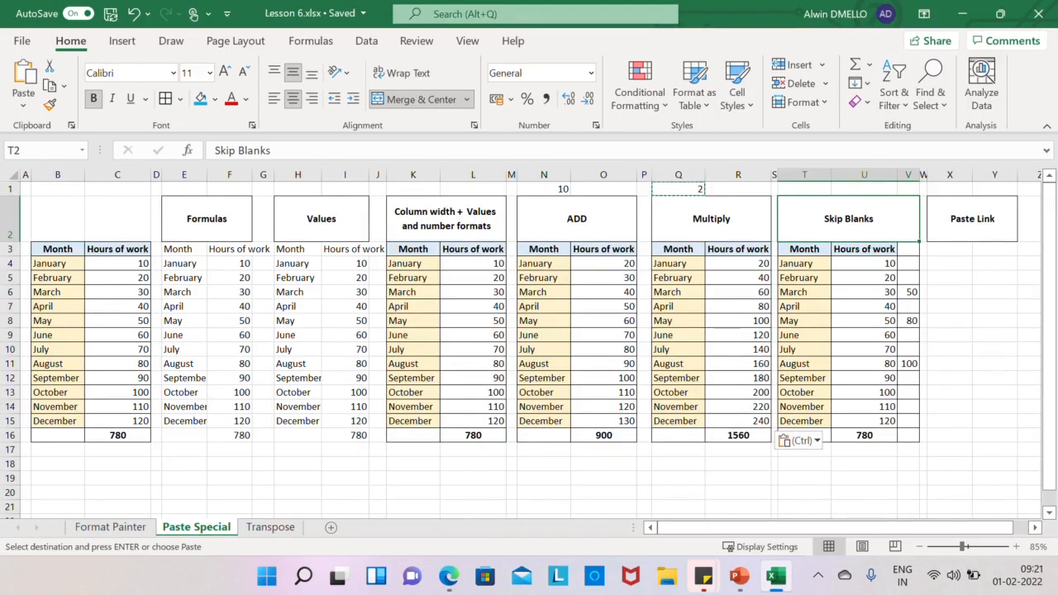
drag(803, 249, 863, 435)
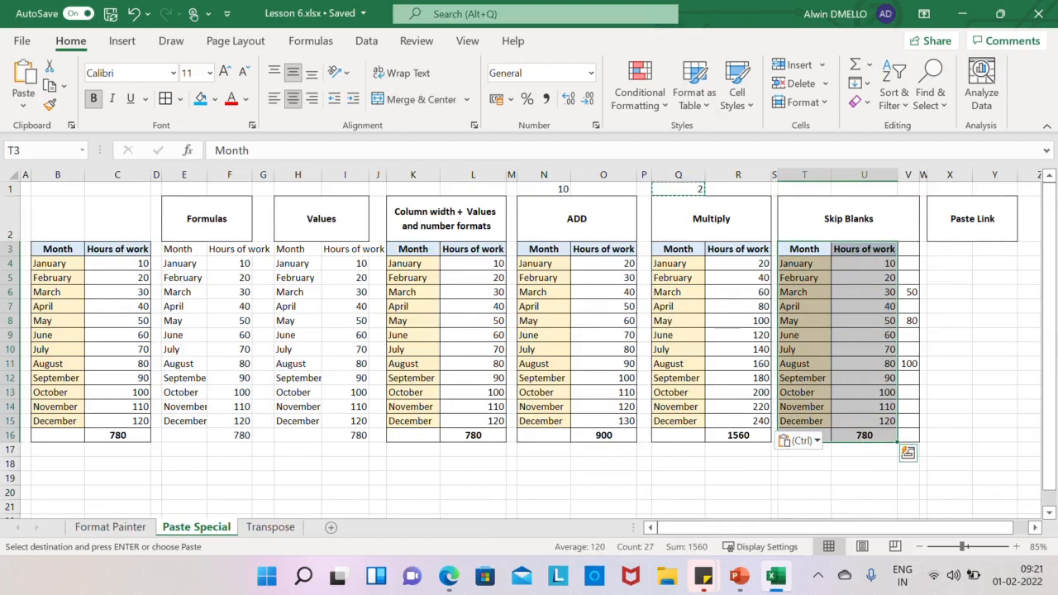
click(909, 292)
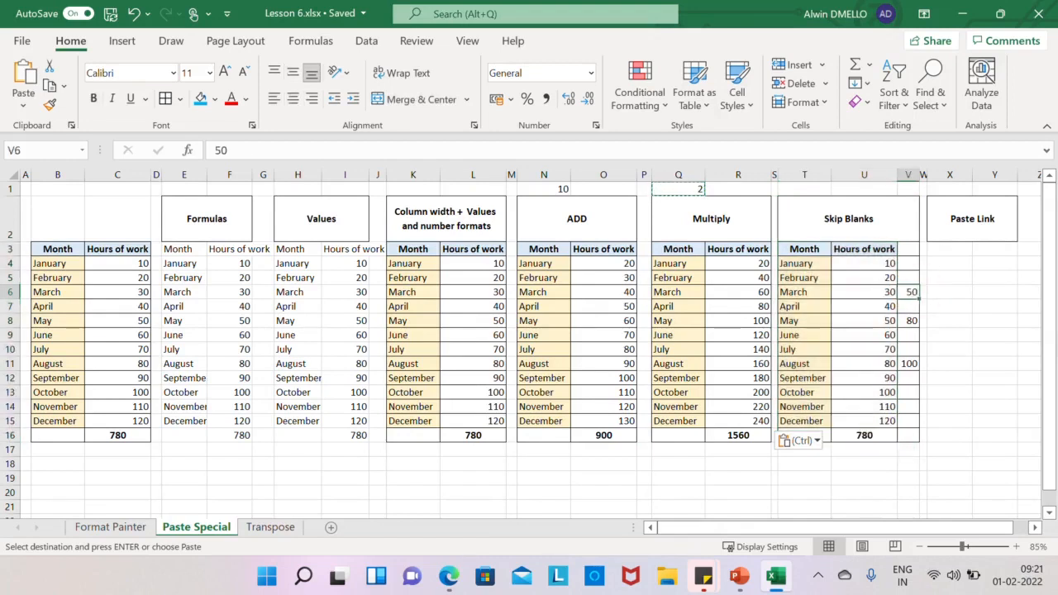
click(909, 321)
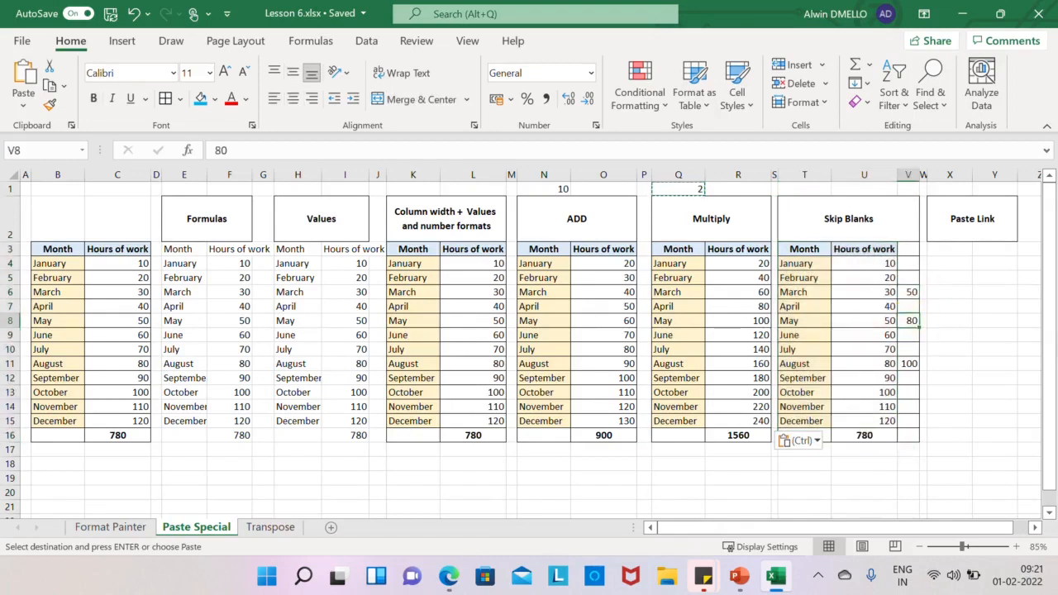
click(907, 364)
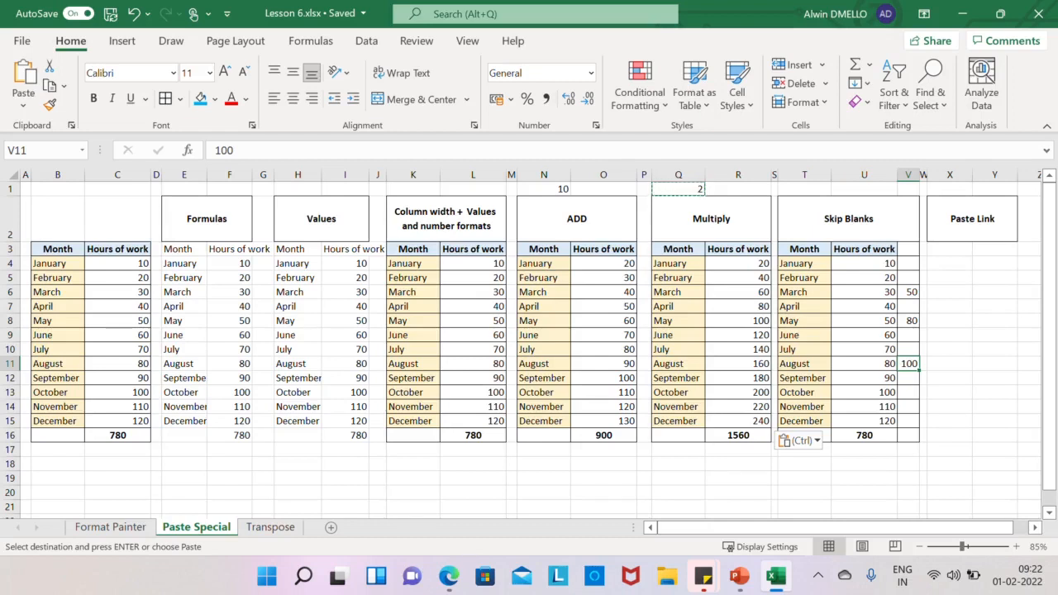
drag(864, 263, 865, 425)
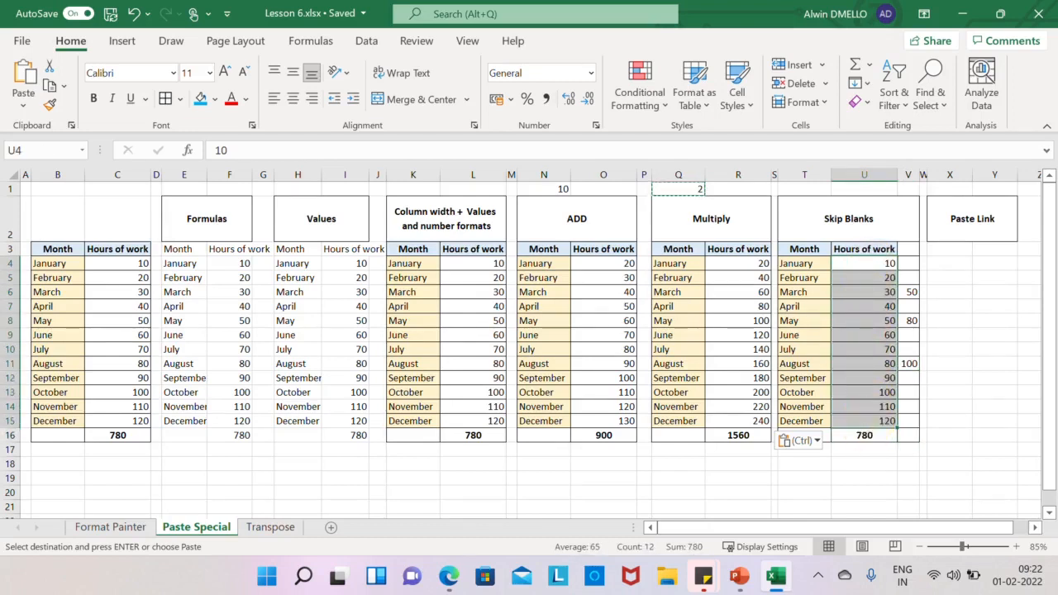
Step: Copy V4:V15 and paste it onto the Skip Blanks table's hours, U4:U15, with the Skip blanks option on
drag(907, 263, 907, 421)
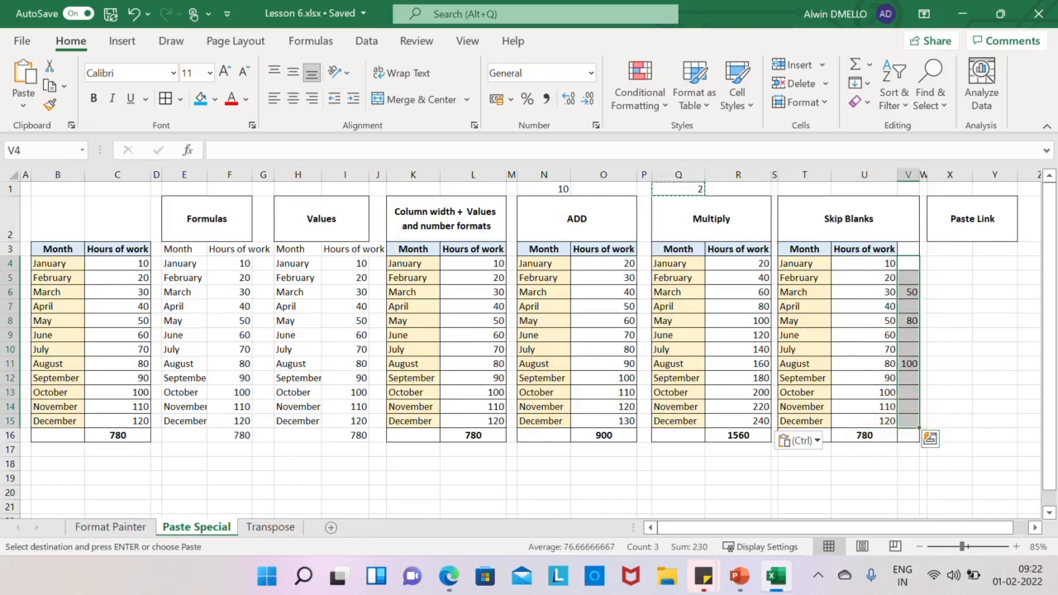
key(Escape)
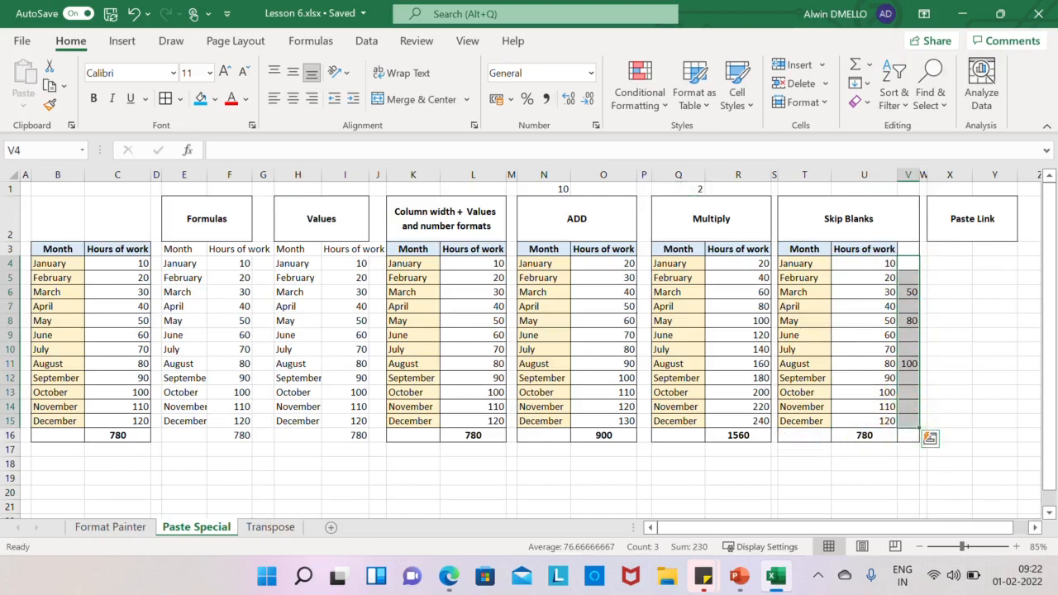
key(ctrl+c)
drag(863, 263, 877, 423)
right_click(880, 351)
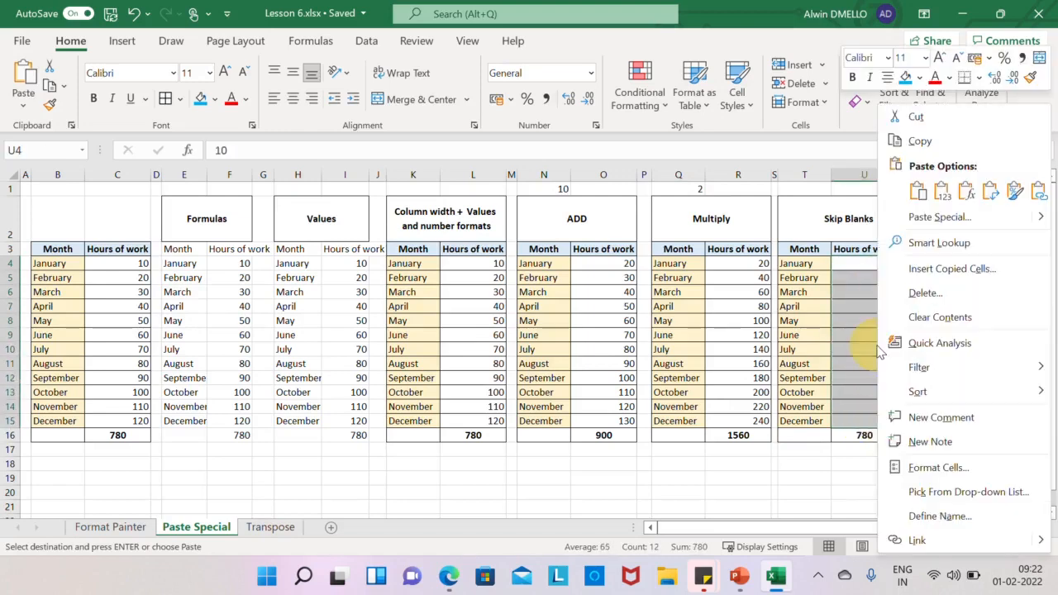
click(932, 219)
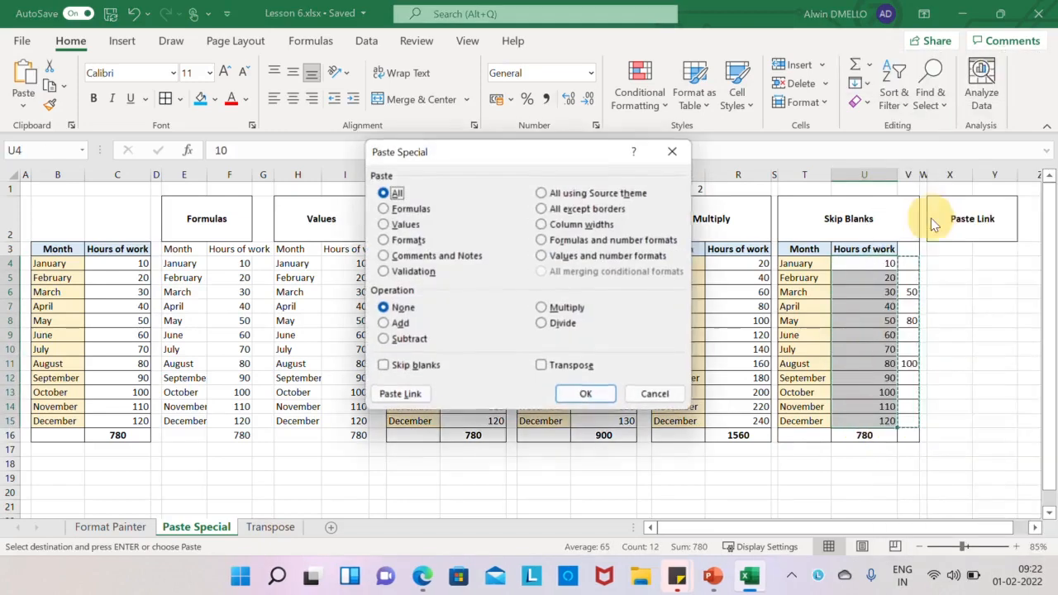
click(417, 369)
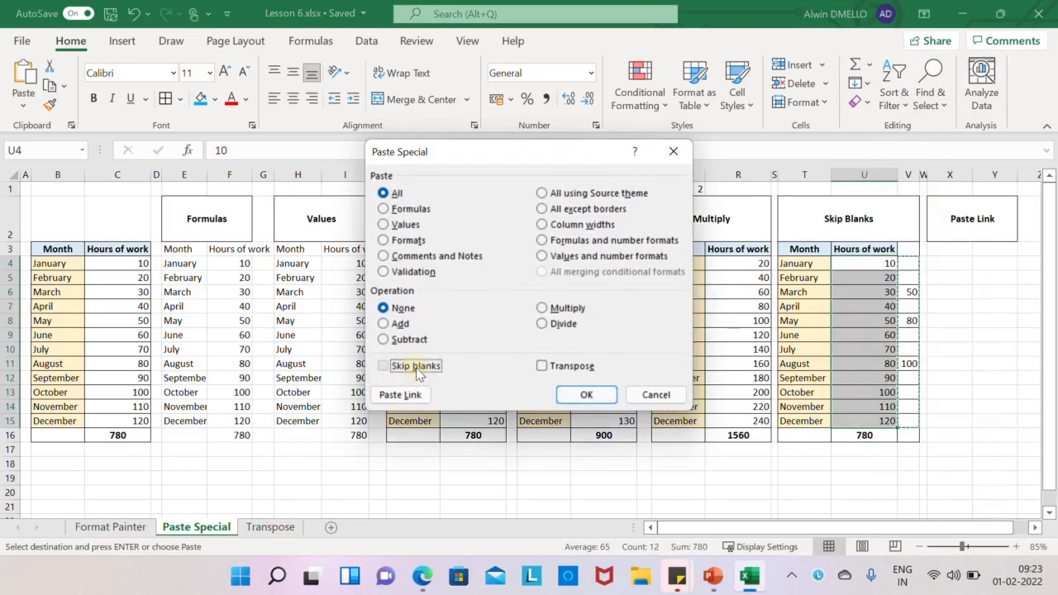
click(586, 395)
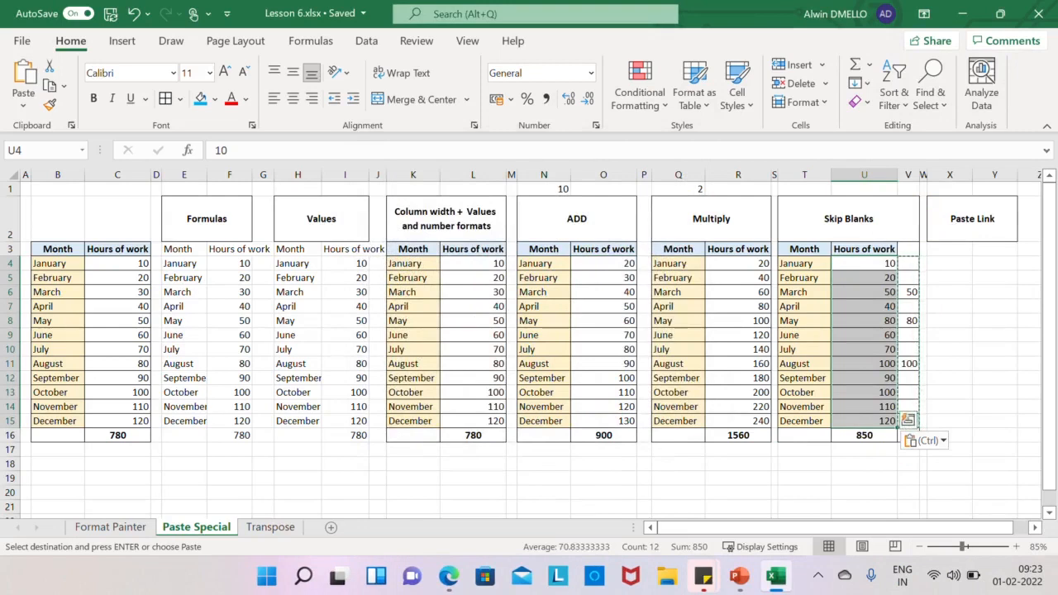
key(Escape)
Step: Enter the formula =B3 in X3 under the Paste Link heading and fill it across X3:Y16
click(950, 321)
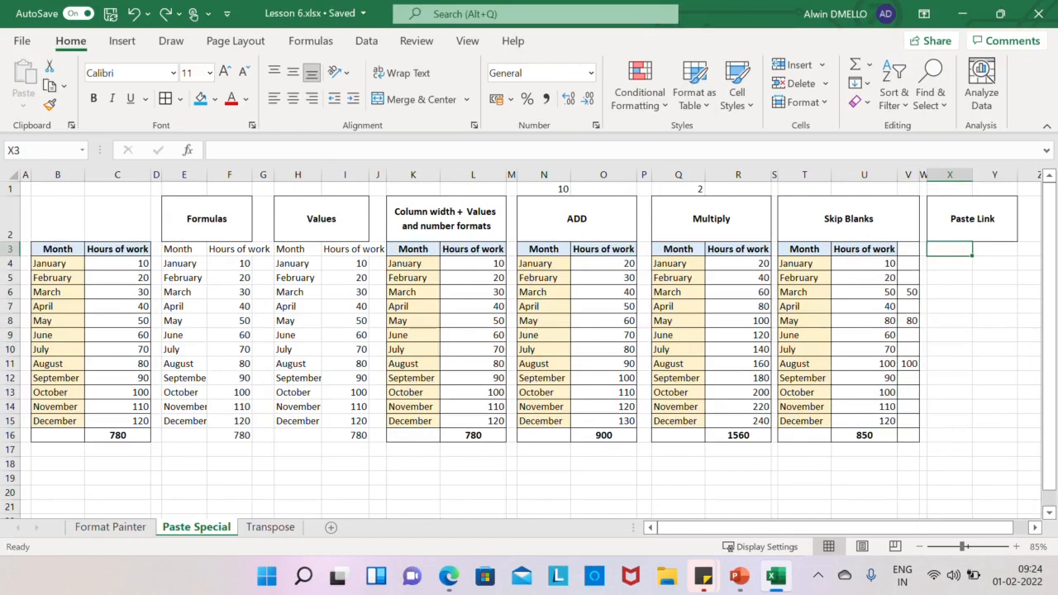
text(=)
click(57, 249)
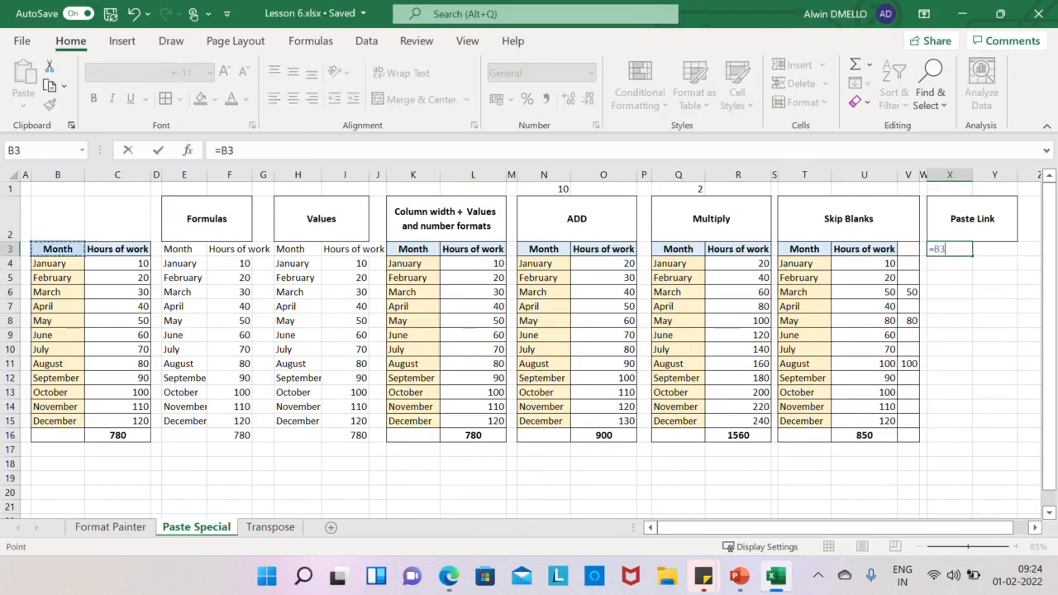
key(Return)
click(942, 249)
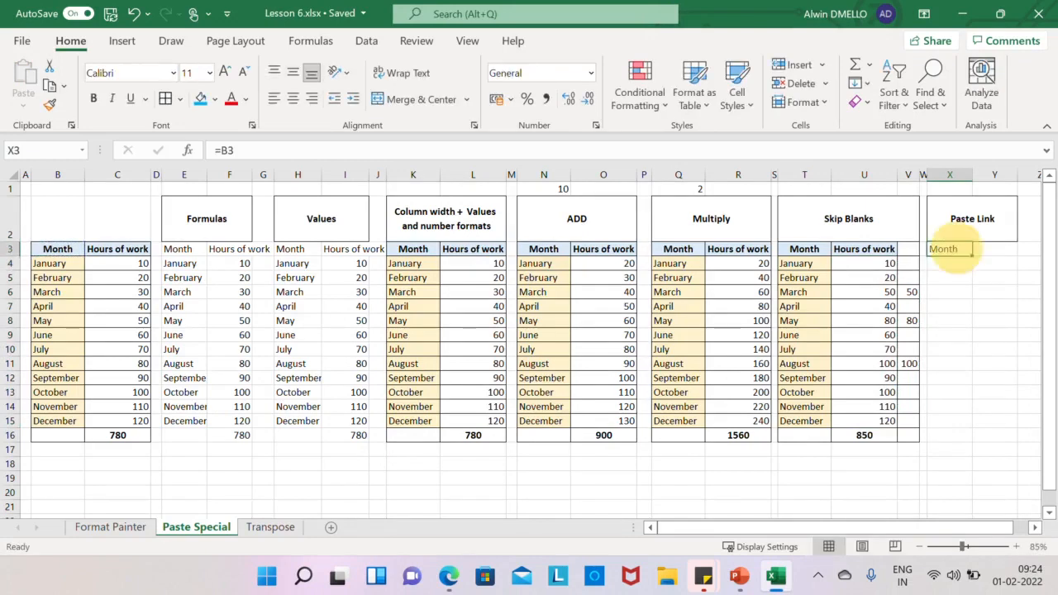
drag(973, 255, 1019, 442)
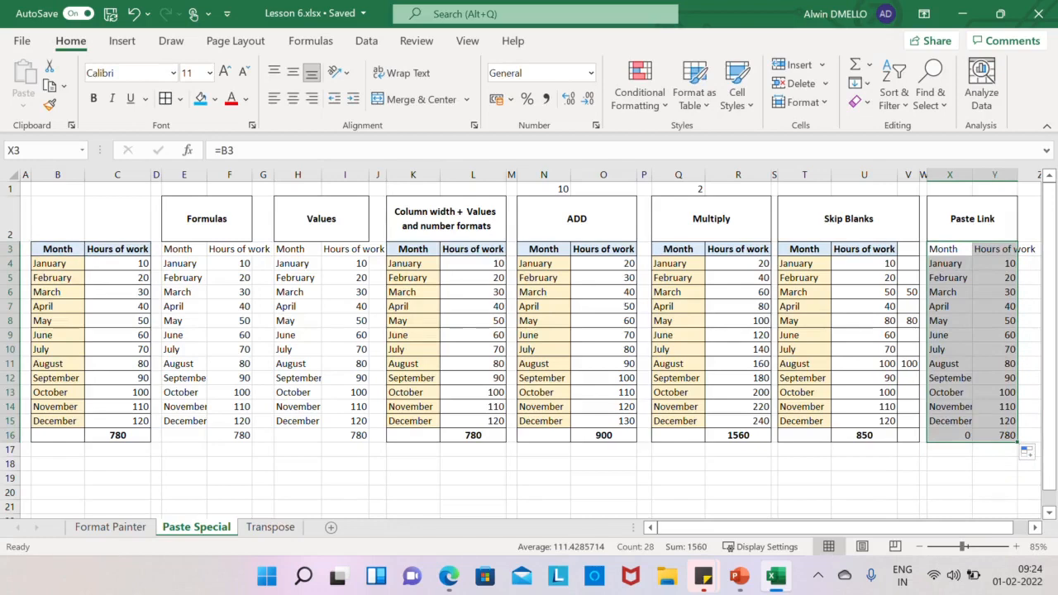
Step: Clear X3:Y16, then copy the source table B3:C16 and paste it as links starting at X3 under the Paste Link heading
key(Delete)
click(950, 249)
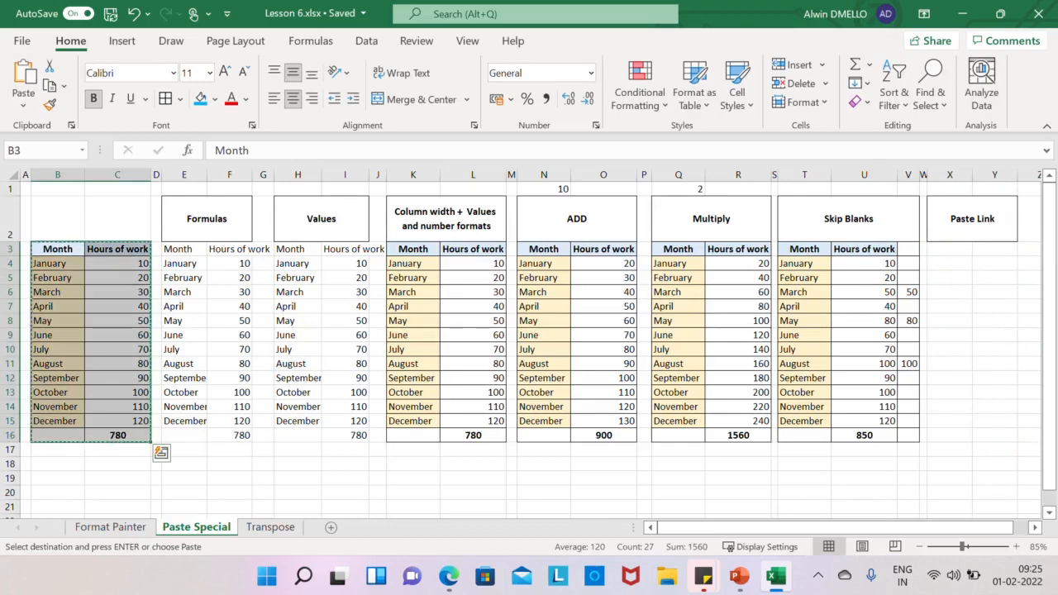
click(949, 249)
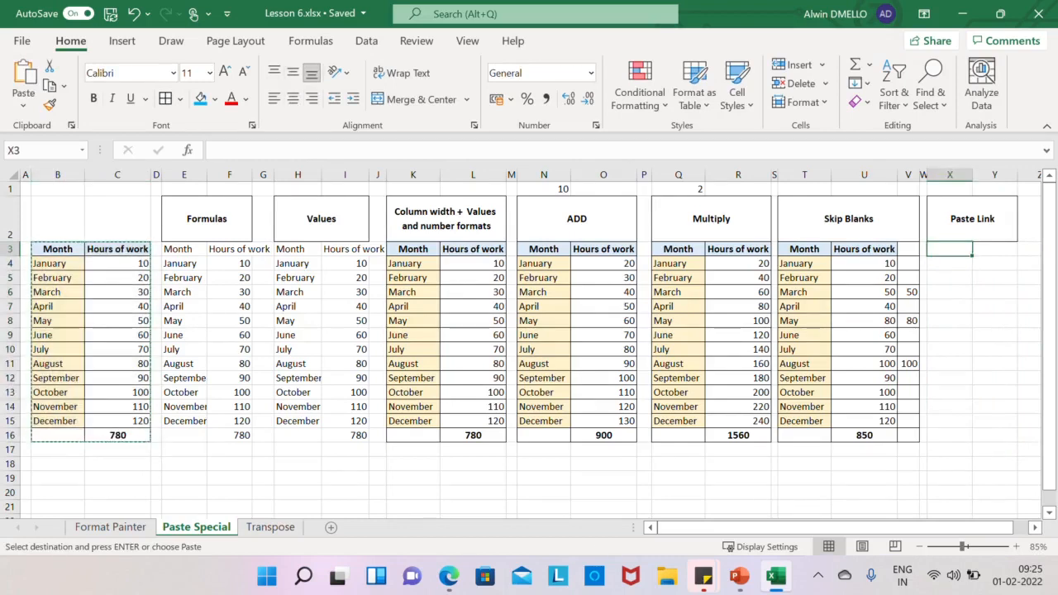
right_click(954, 250)
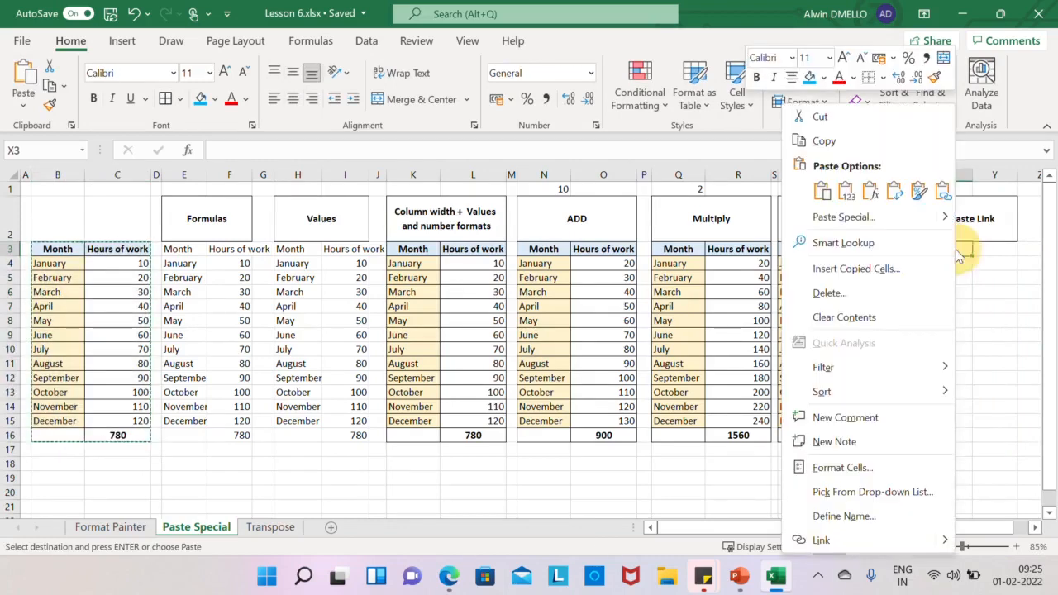
click(839, 223)
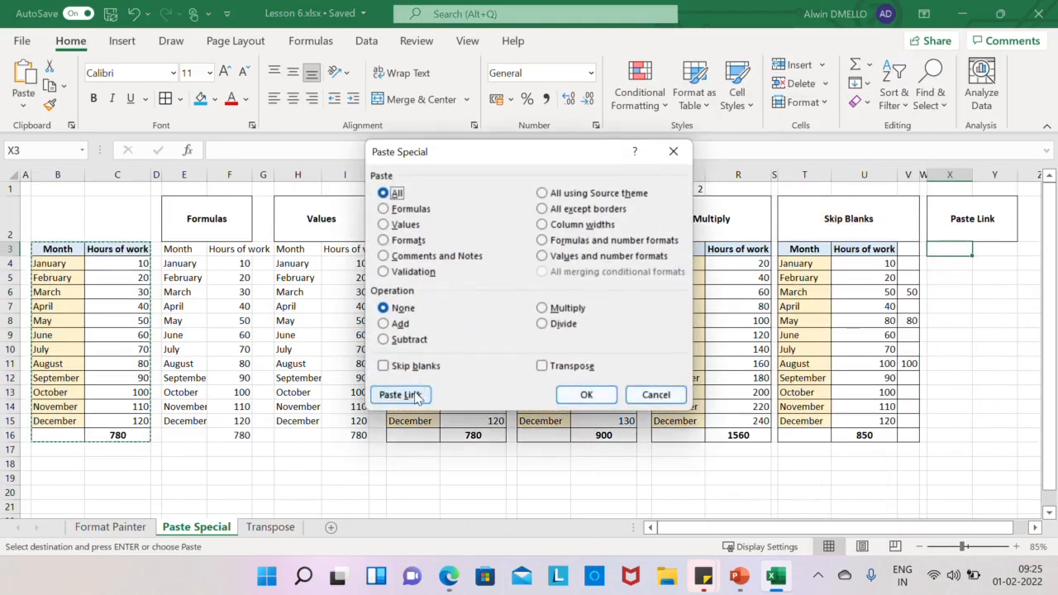
click(400, 394)
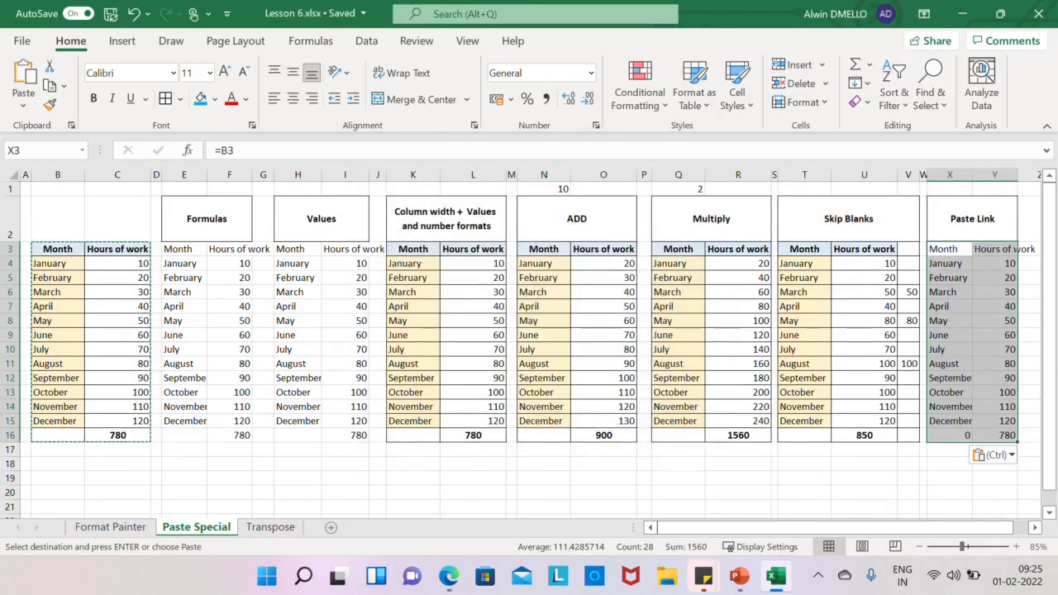
Step: Examine the link formulas in the Paste Link table's month column from X3 down to X8
double_click(950, 250)
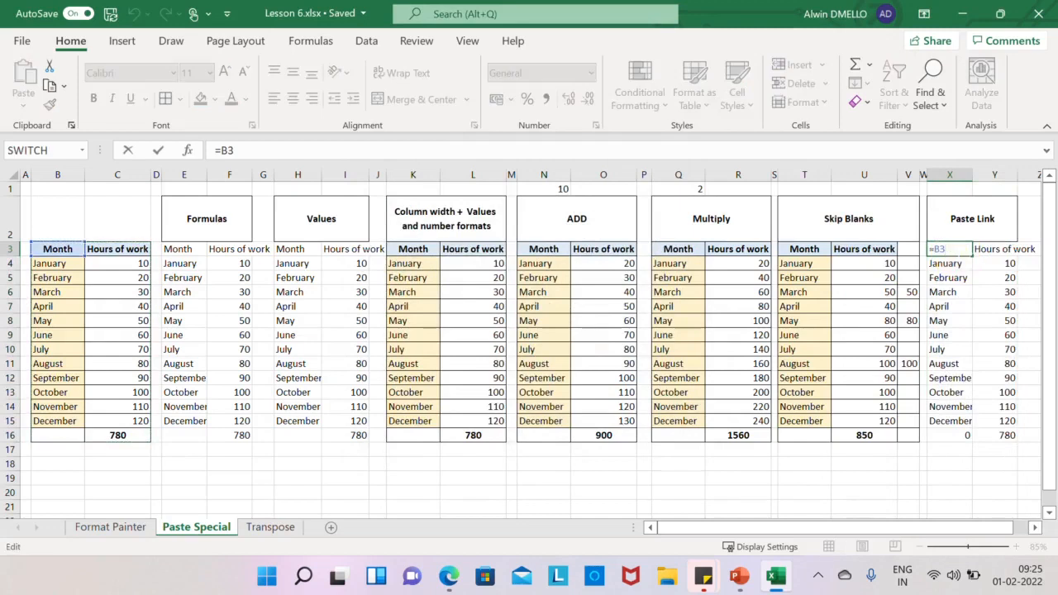
key(Escape)
key(Down)
key(Down)
key(Down)
key(Down)
key(Down)
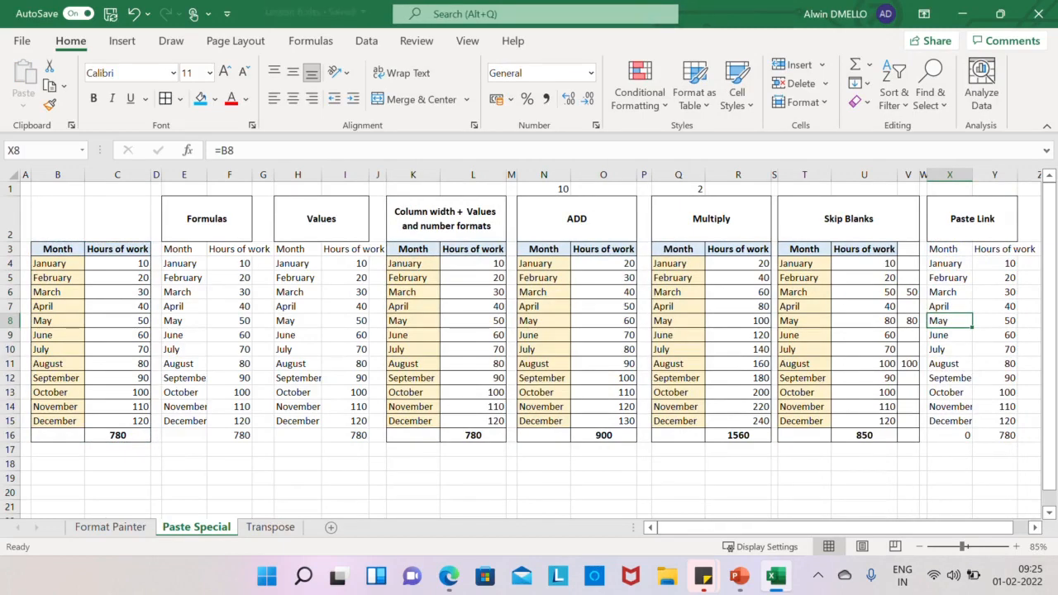
Step: Copy the source table B3:C16 and paste it transposed at C2 on the Transpose sheet
drag(58, 249, 118, 436)
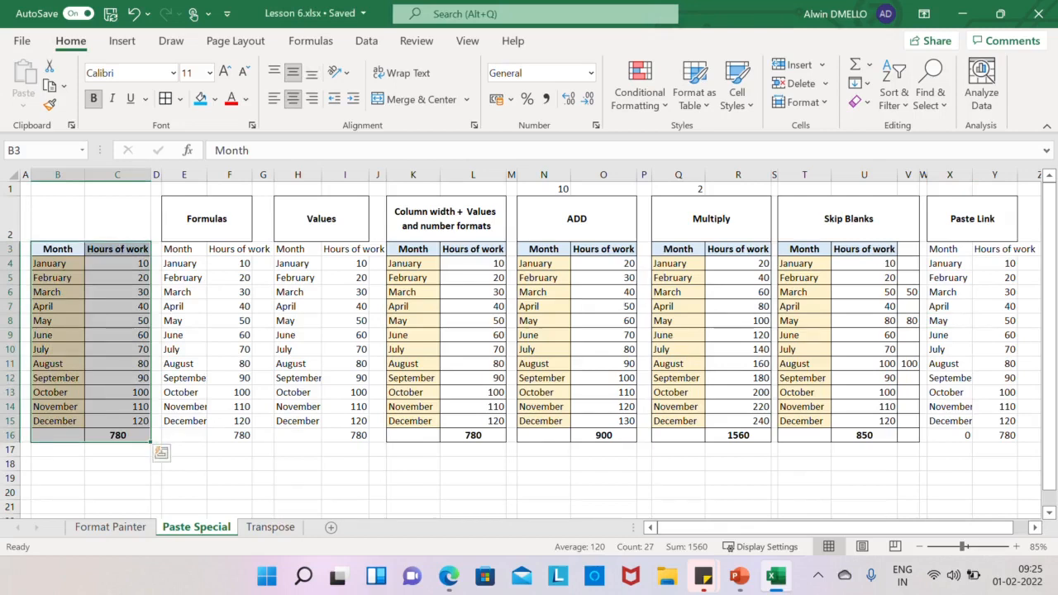
drag(75, 249, 128, 438)
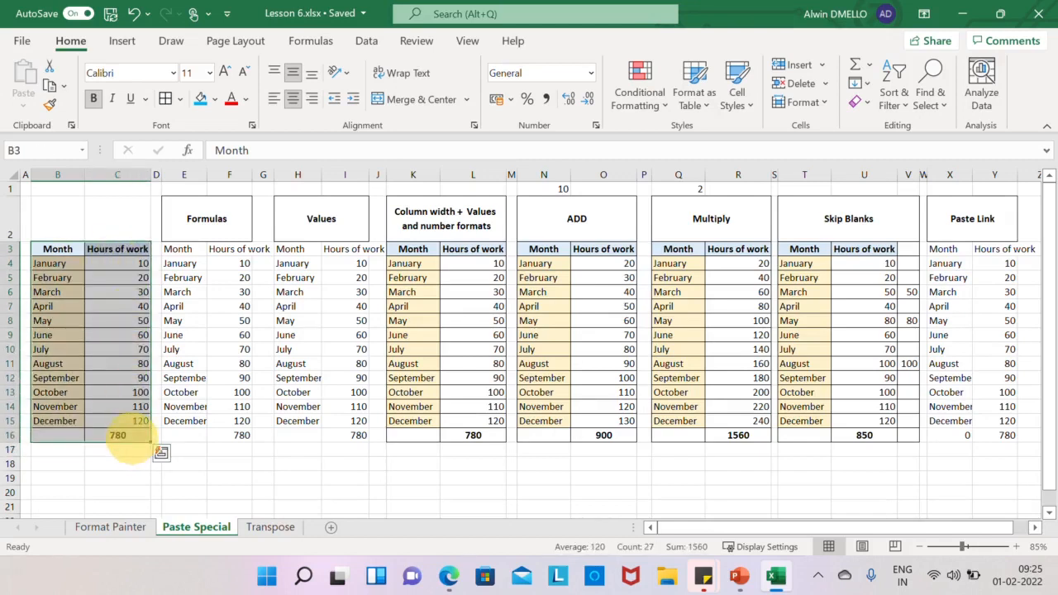
key(ctrl+c)
click(271, 526)
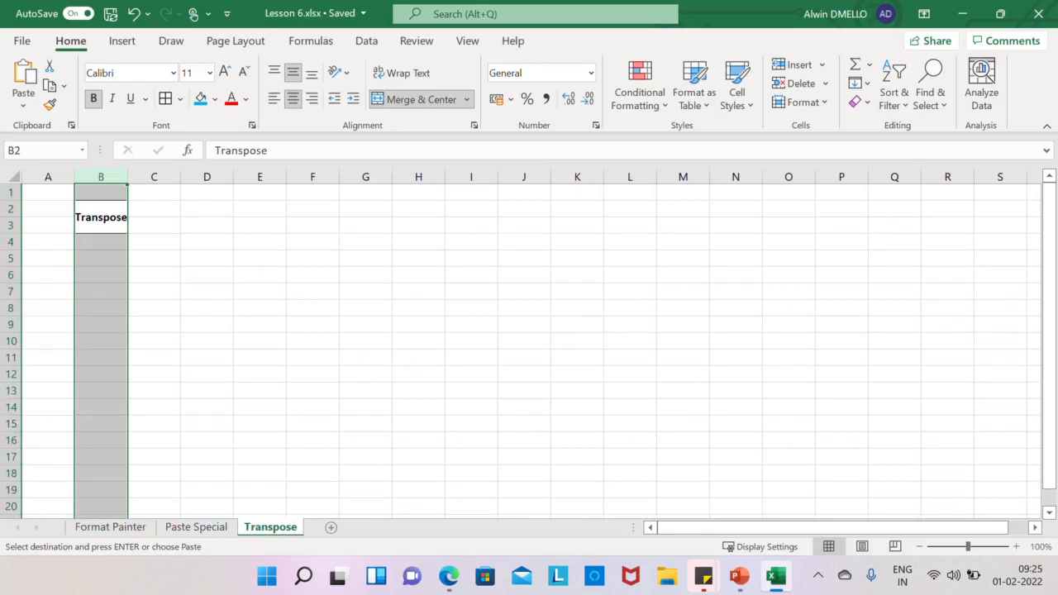
click(155, 208)
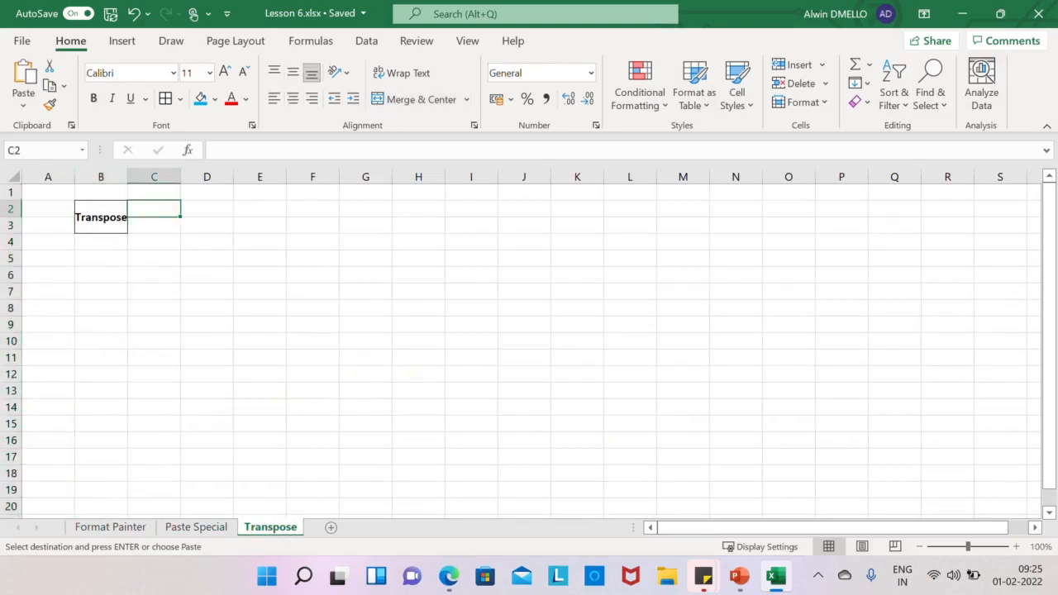
right_click(156, 208)
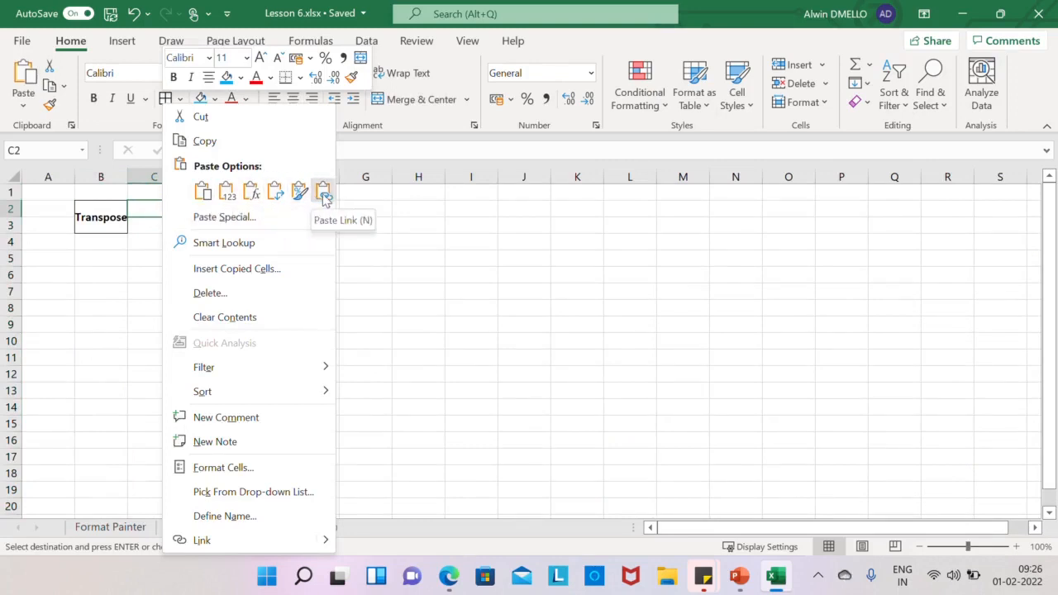
click(201, 191)
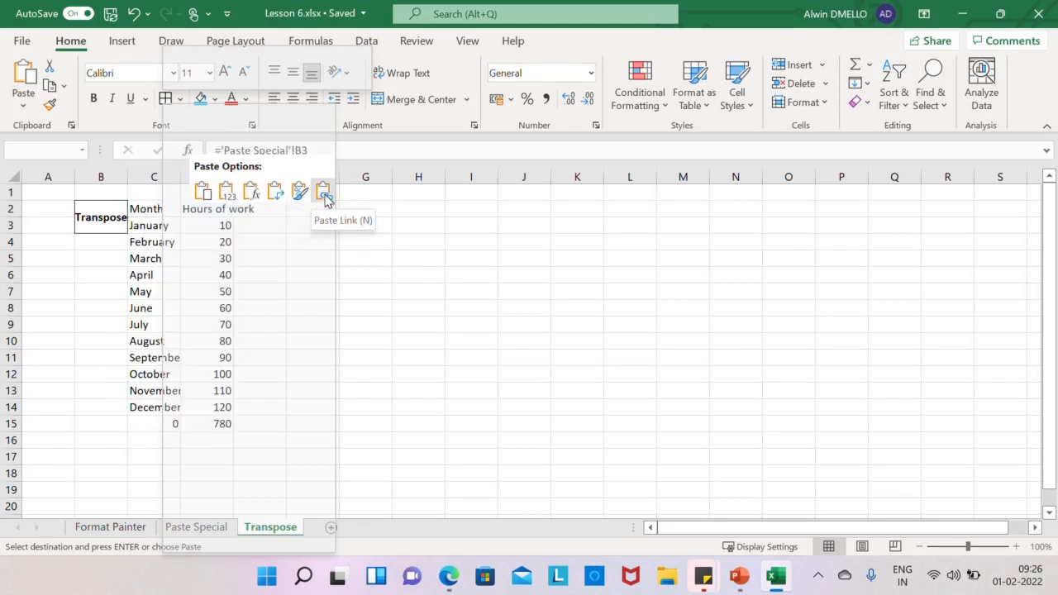
click(276, 195)
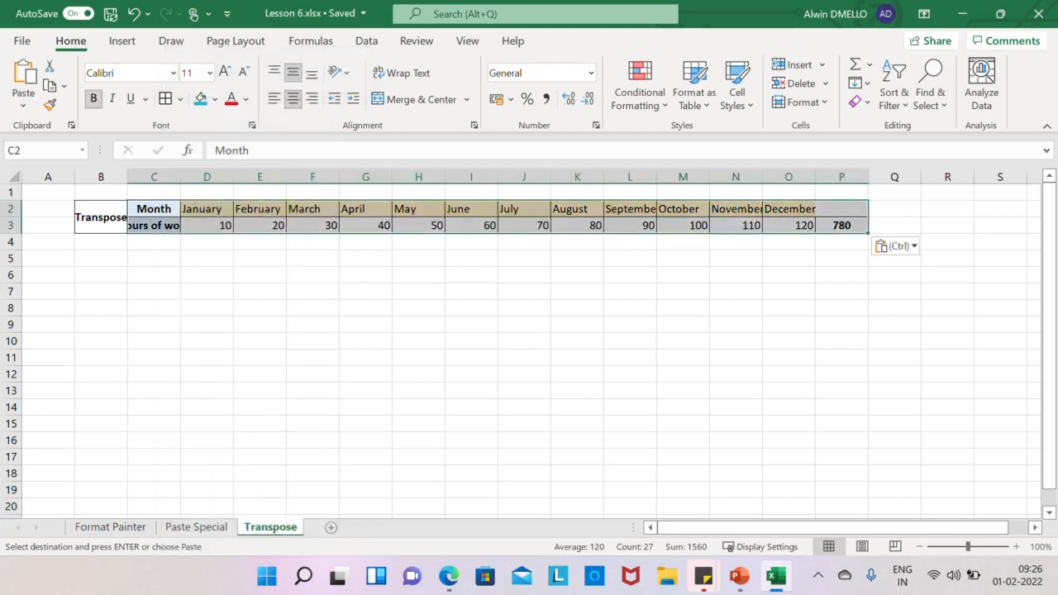
Step: Compare the transposed table with the original table on the Paste Special sheet
click(257, 324)
click(202, 526)
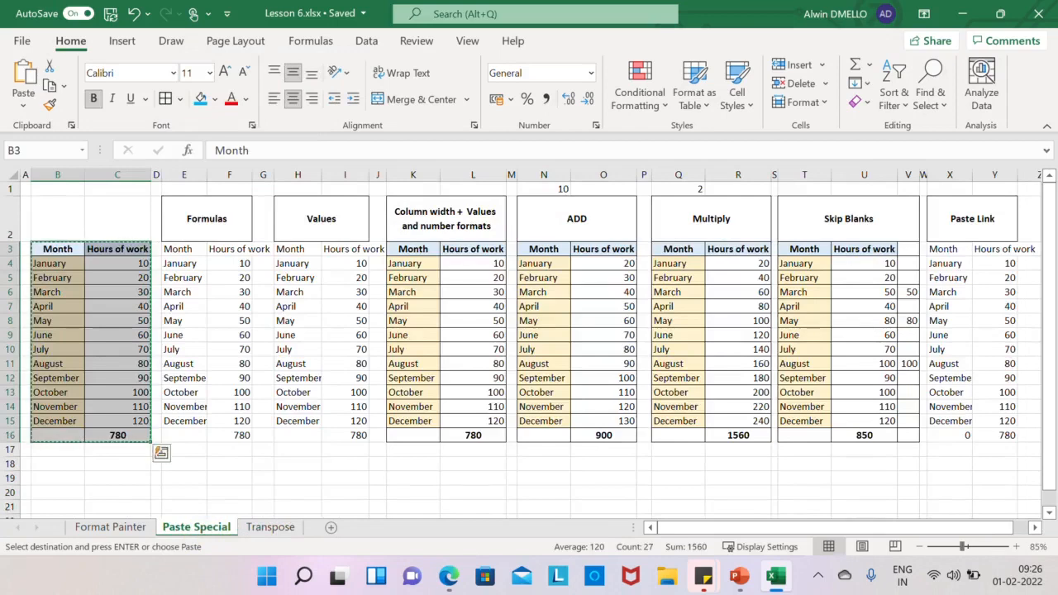
click(270, 526)
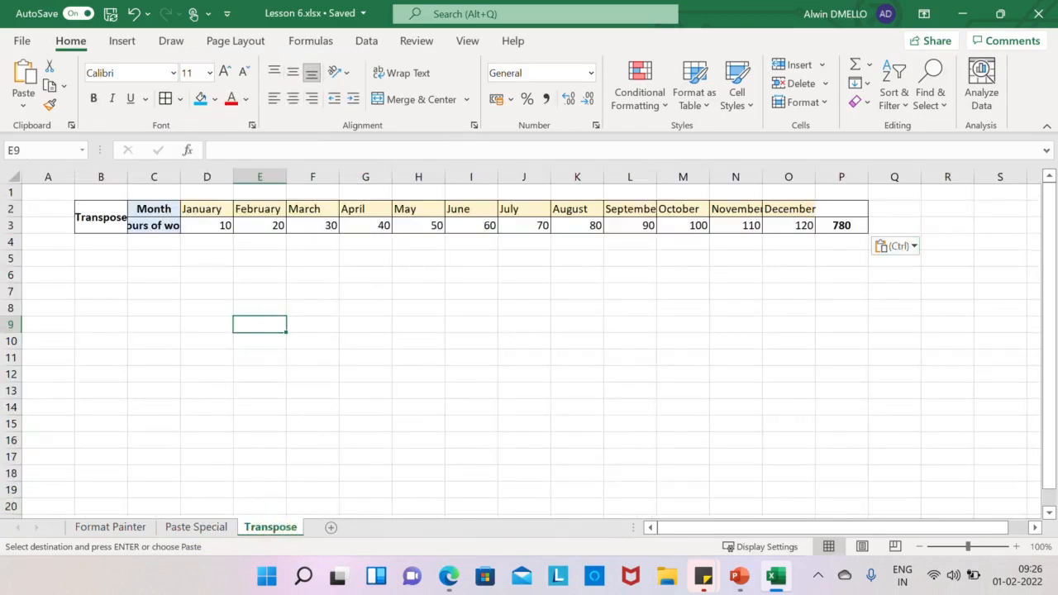